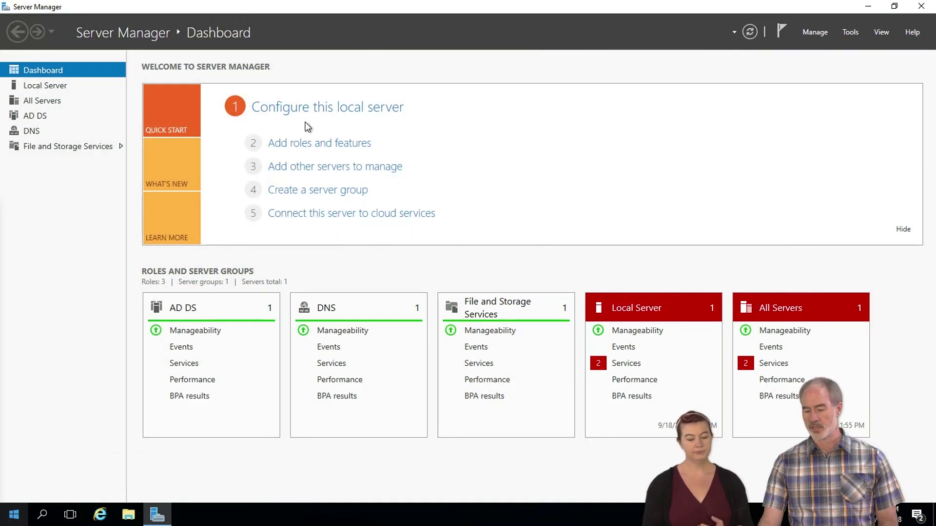
# Step: Launch DNS Manager from Server Manager's Tools menu, minimize Server Manager, and expand the CROWN server
pyautogui.click(33, 130)
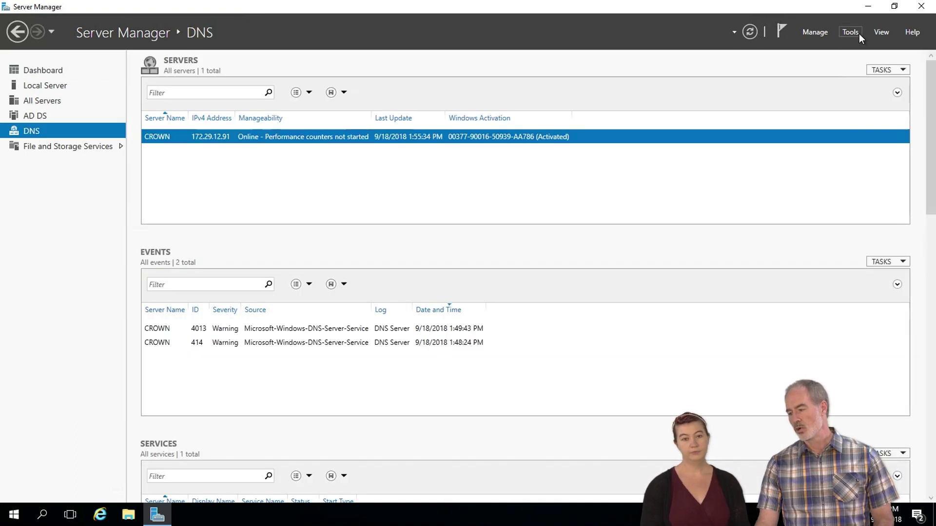
pyautogui.click(858, 33)
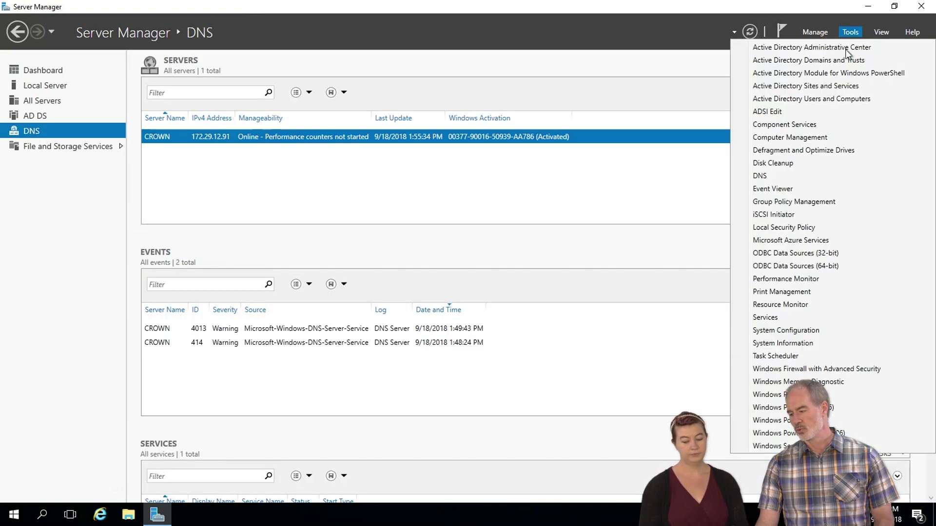
pyautogui.click(777, 177)
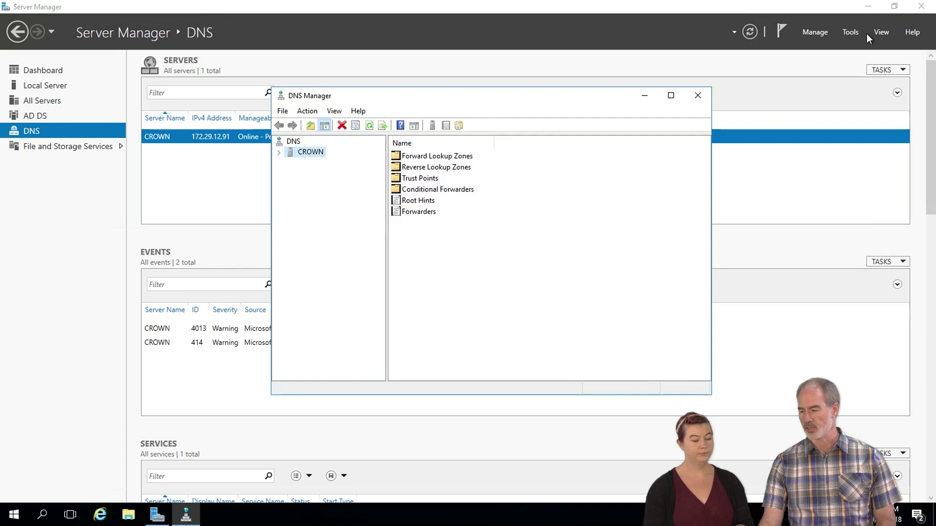
pyautogui.click(874, 7)
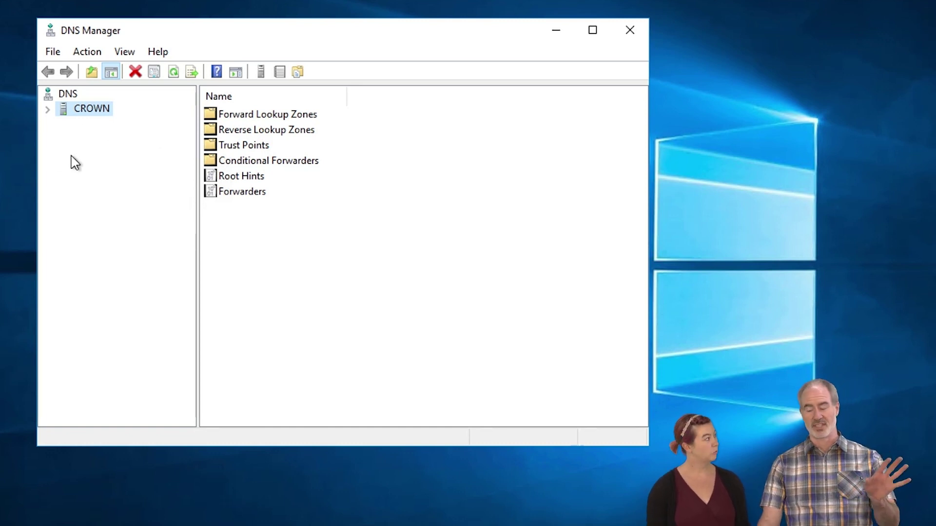
pyautogui.click(48, 110)
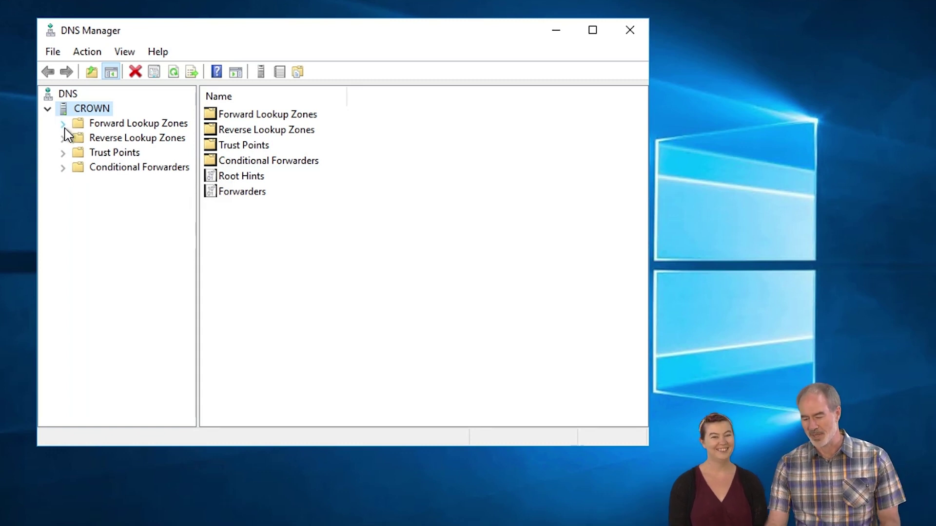
pyautogui.doubleClick(69, 119)
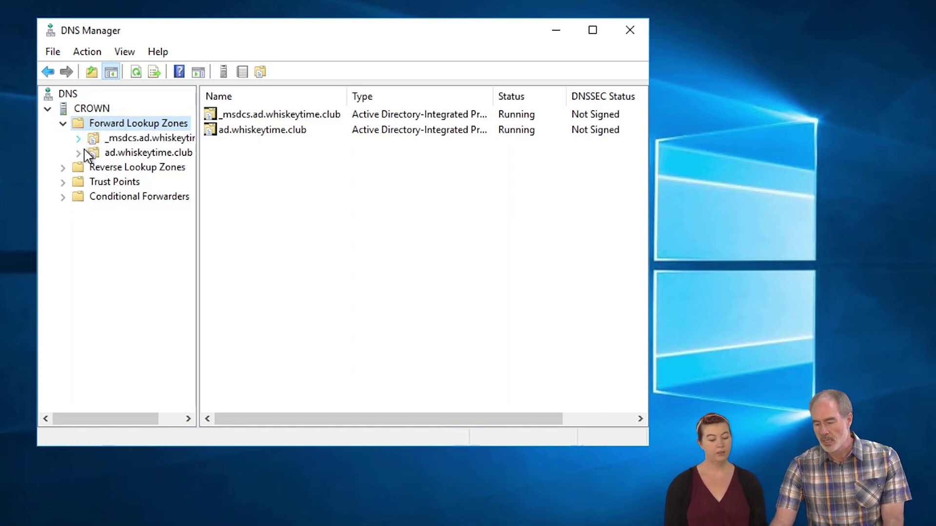
# Step: Expand the ad.whiskeytime.club forward zone and show its _msdcs folder's Name Server record
pyautogui.click(114, 155)
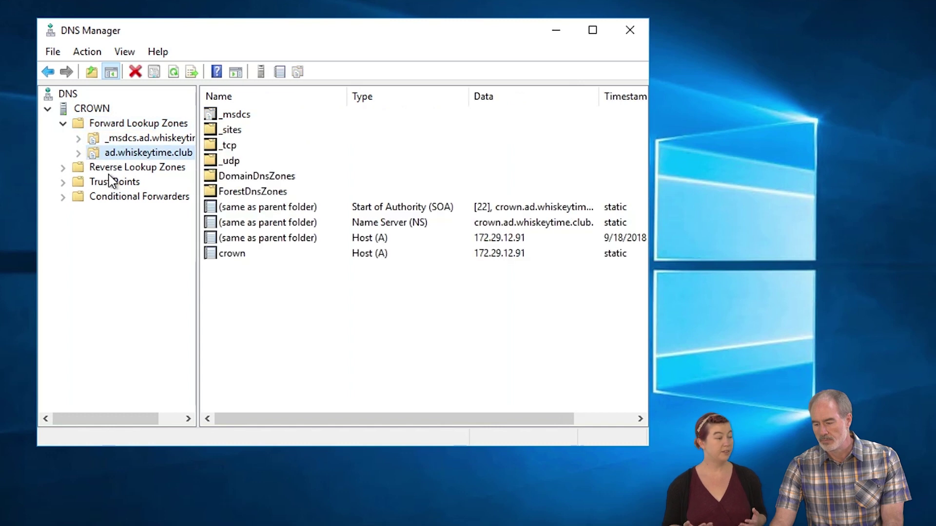
pyautogui.click(79, 153)
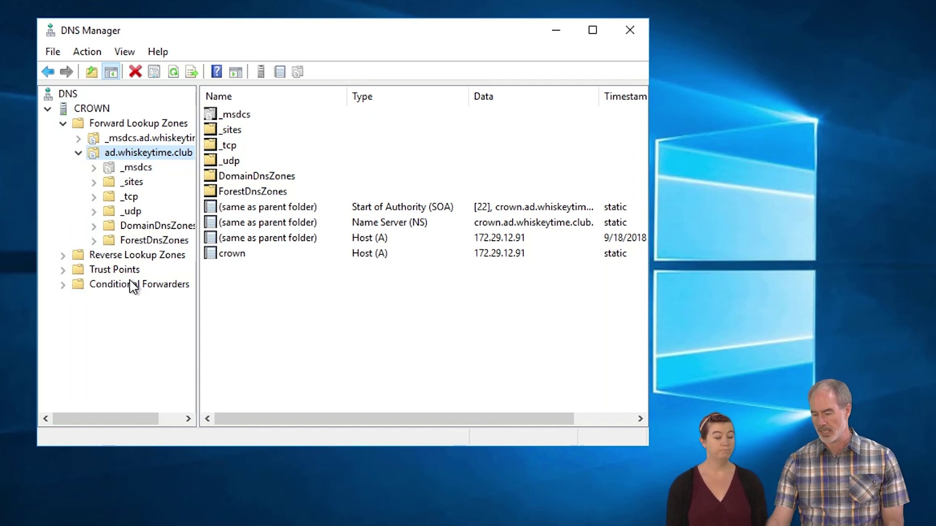
pyautogui.click(137, 167)
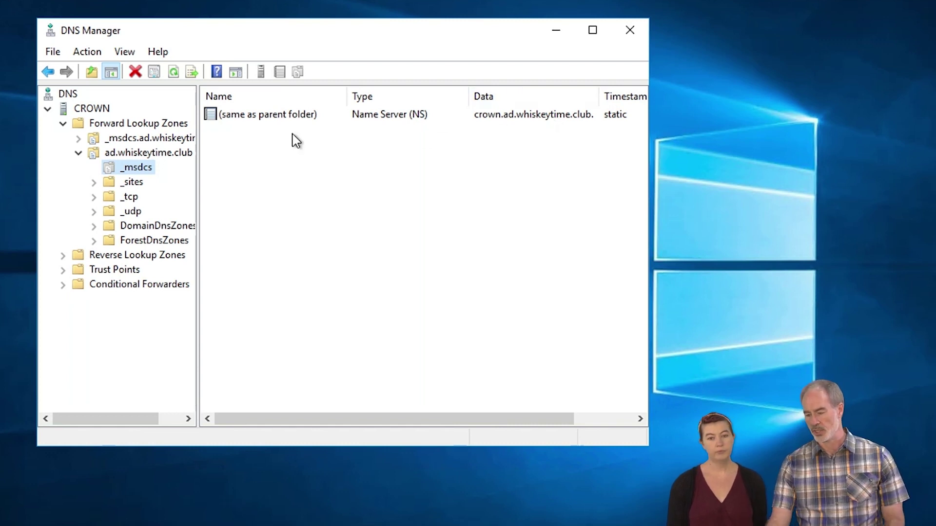
# Step: Look over the crown, SOA and NS records, then show the empty Reverse Lookup Zones folder
pyautogui.click(139, 154)
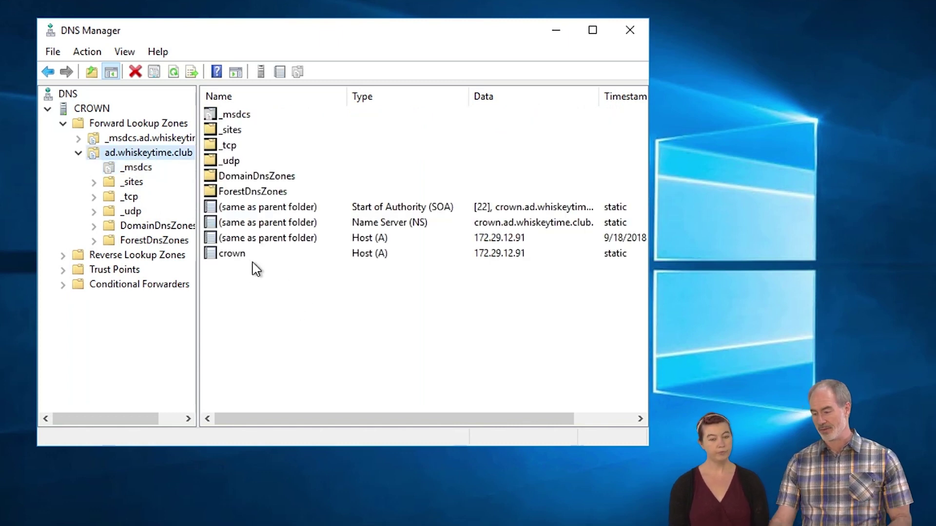
pyautogui.click(239, 257)
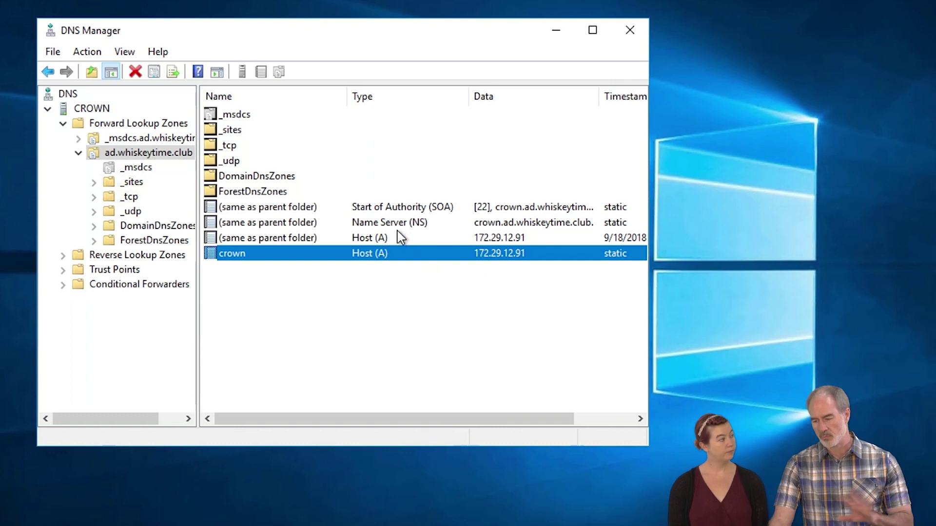
pyautogui.click(436, 213)
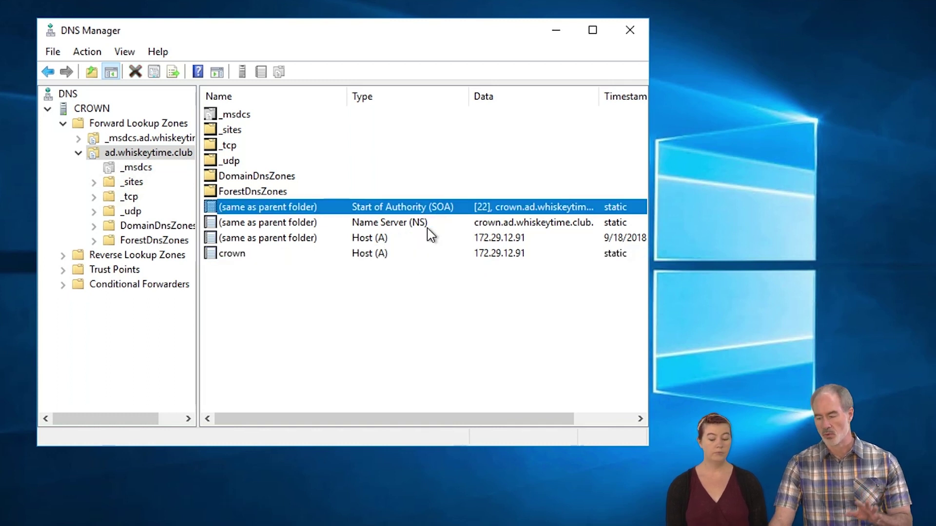
pyautogui.click(425, 228)
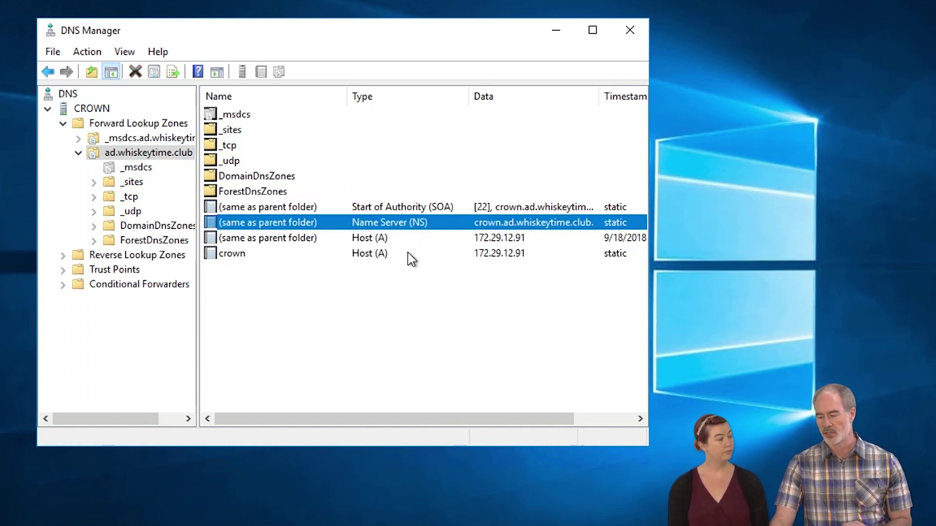
pyautogui.click(383, 254)
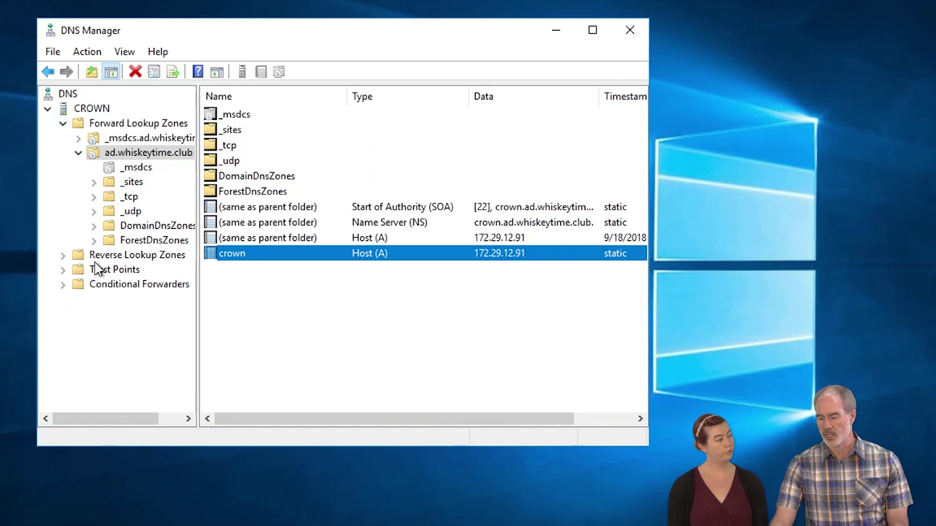
pyautogui.click(62, 257)
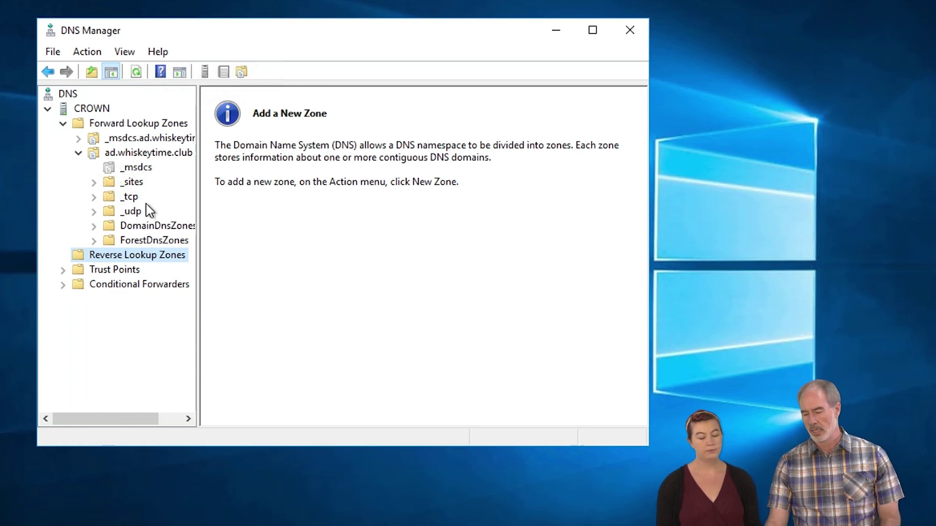
# Step: Start a new AD-stored primary IPv4 reverse zone with domain-wide replication
pyautogui.rightClick(126, 256)
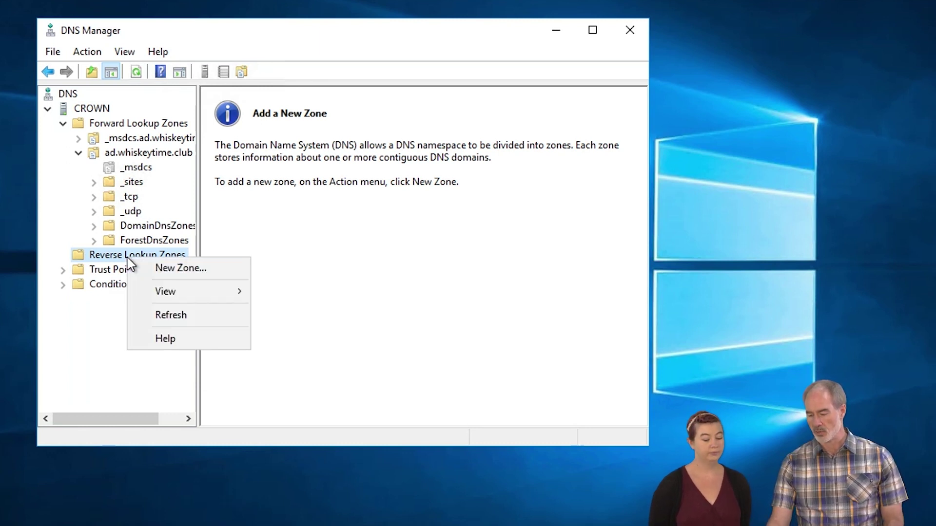
pyautogui.click(163, 270)
pyautogui.click(369, 331)
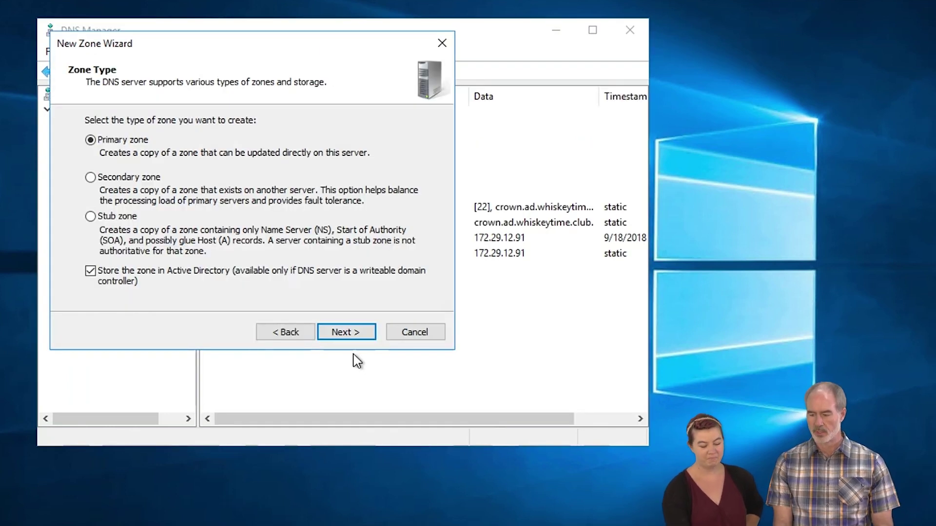
pyautogui.click(366, 334)
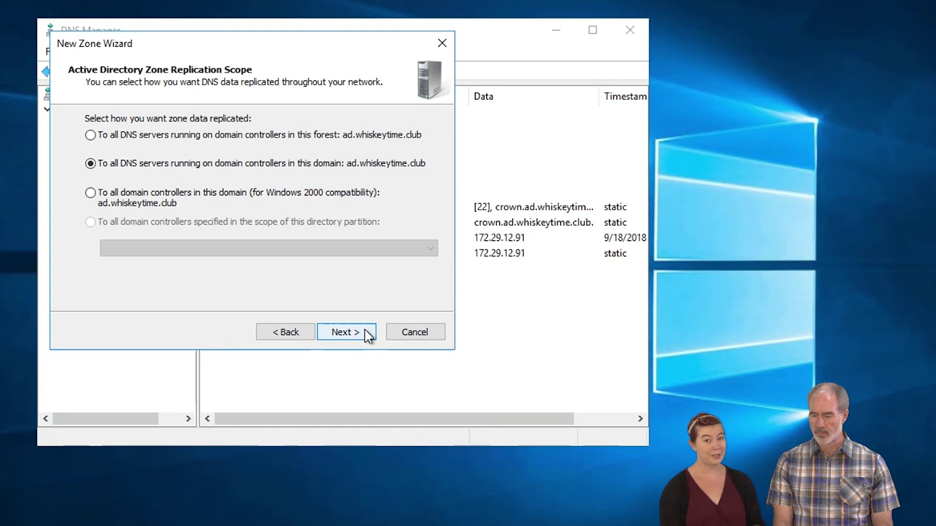
pyautogui.click(360, 333)
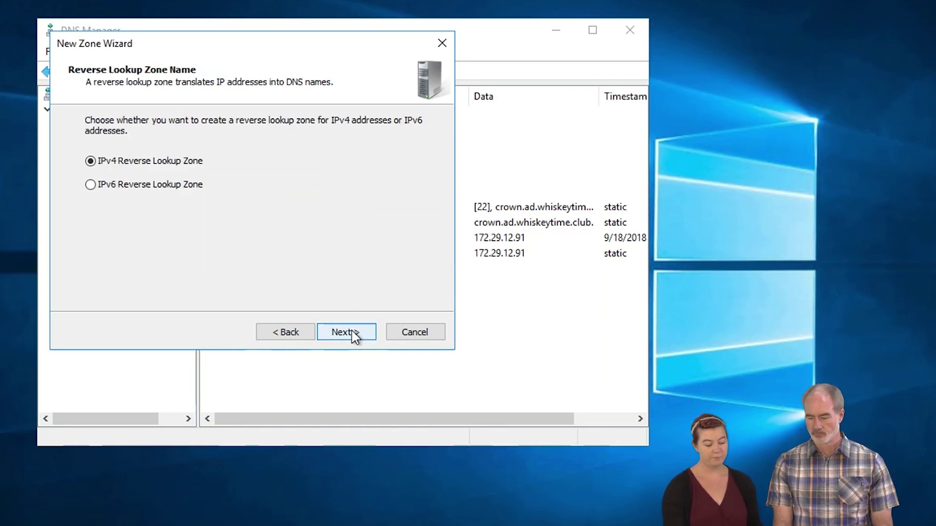
pyautogui.click(356, 336)
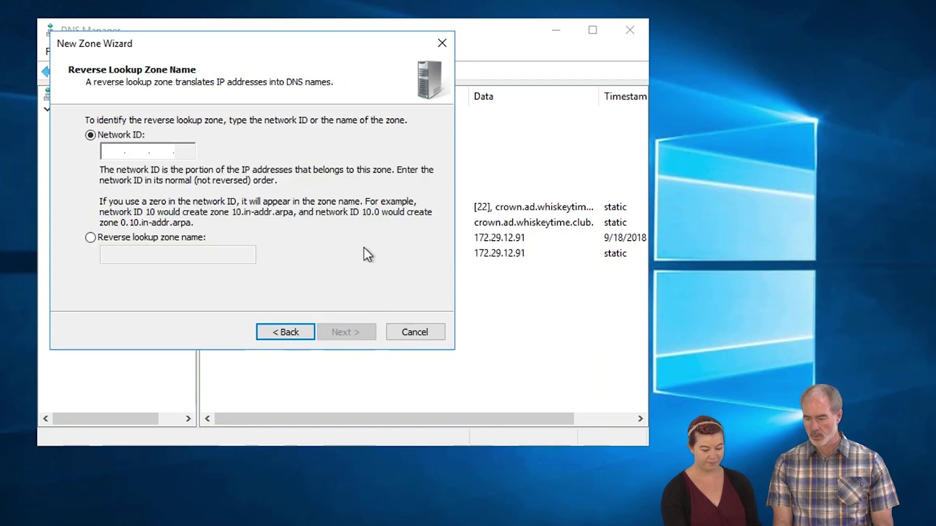
# Step: Enter network ID 172.29.12 and create the 12.29.172.in-addr.arpa zone, then view its records
pyautogui.click(103, 152)
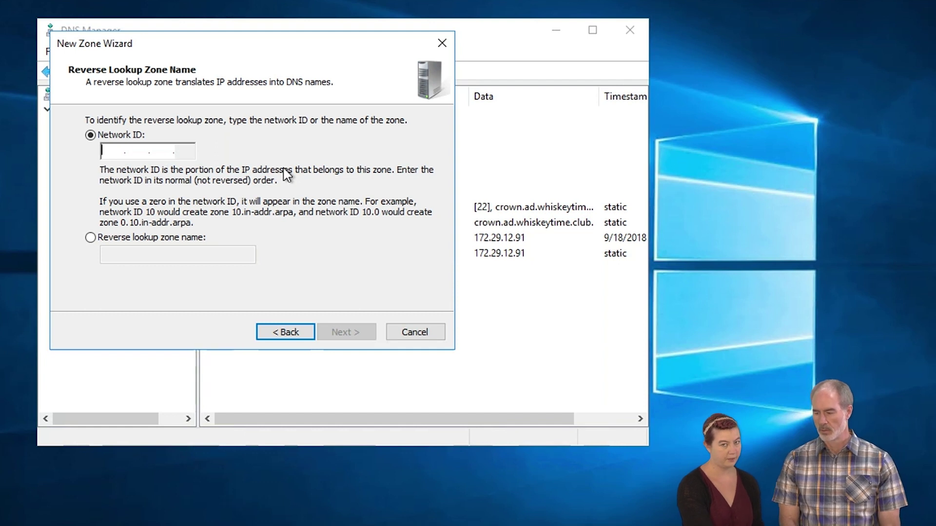
pyautogui.write('172.29.')
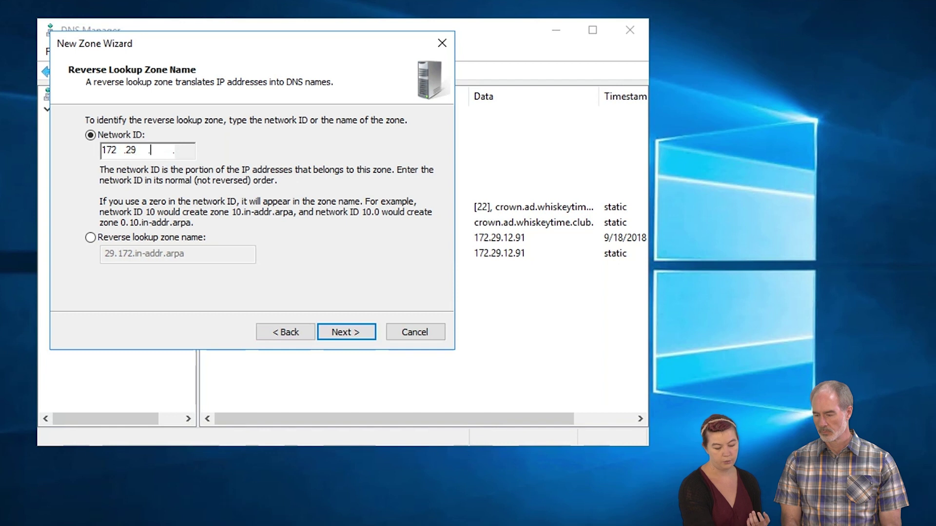
pyautogui.write('12')
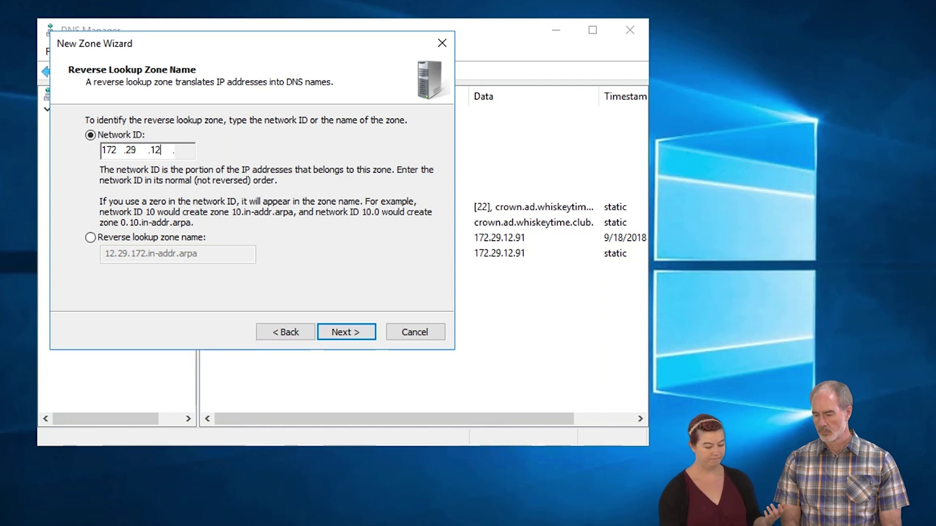
pyautogui.click(345, 333)
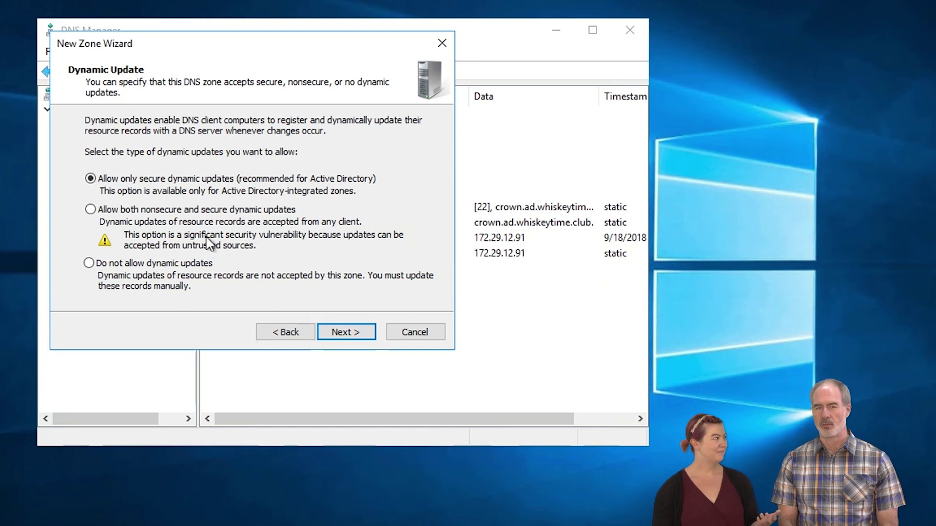
pyautogui.click(362, 336)
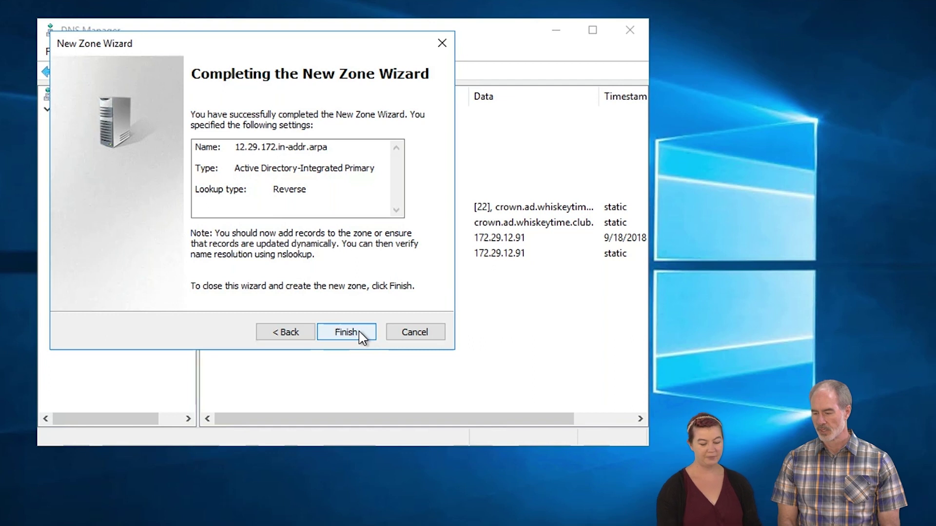
pyautogui.click(358, 334)
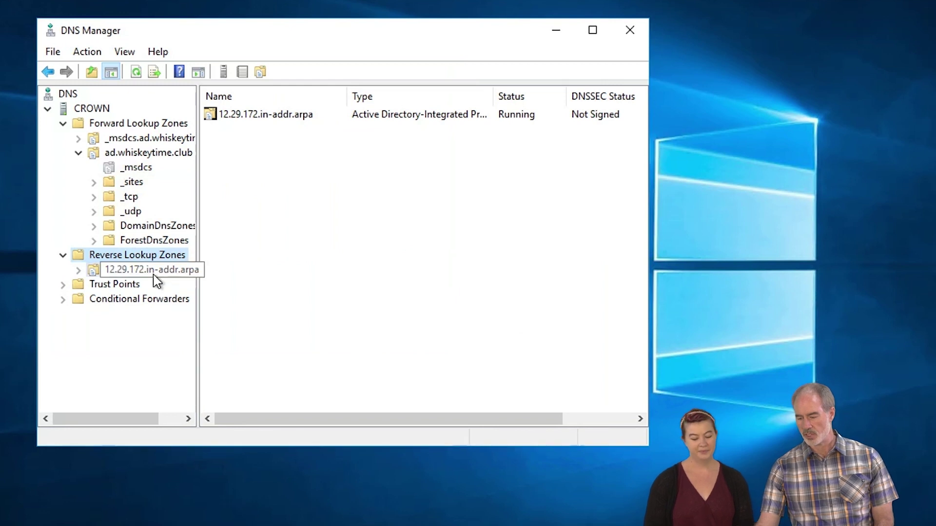
pyautogui.click(131, 270)
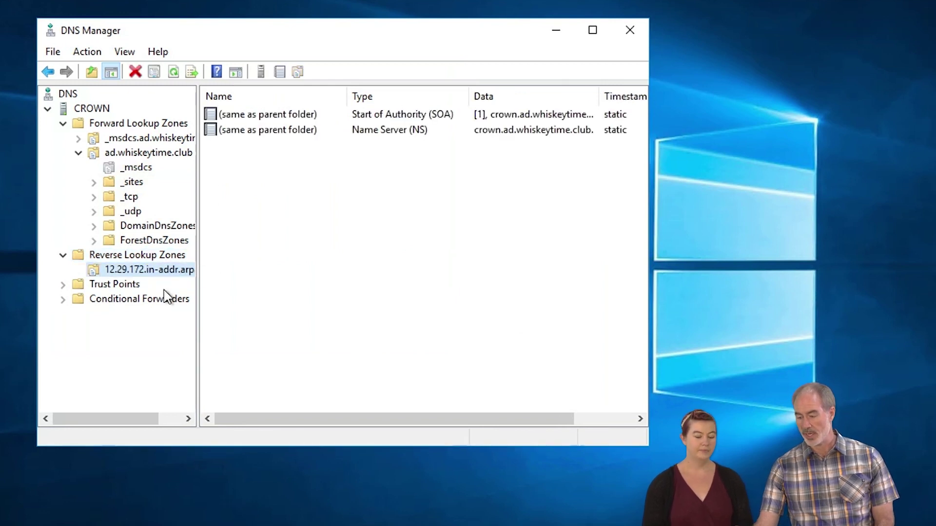
# Step: Turn on 'Update associated pointer (PTR) record' for the crown Host (A) record
pyautogui.click(142, 154)
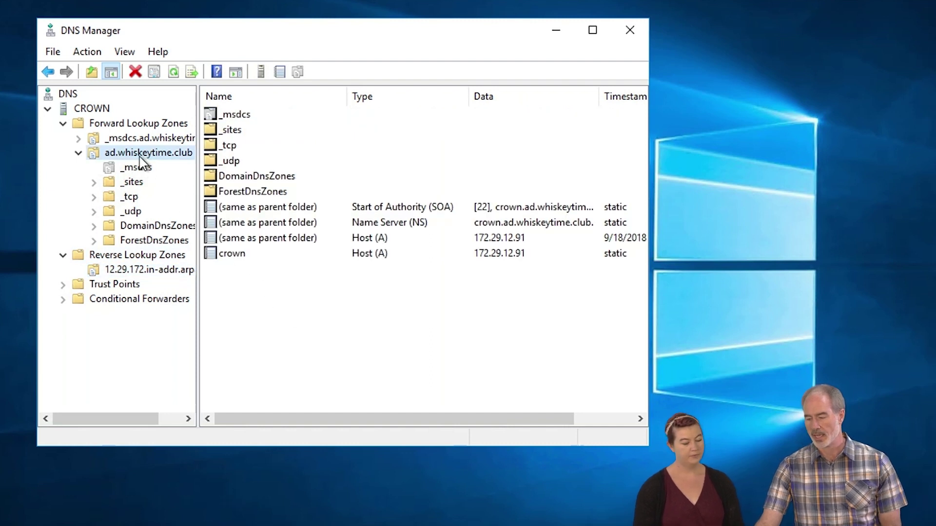
pyautogui.rightClick(238, 256)
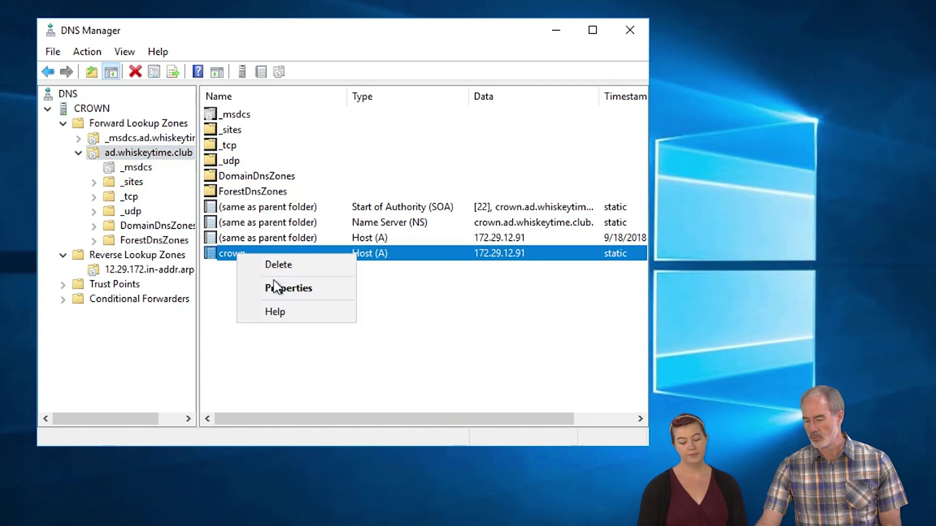
pyautogui.click(251, 287)
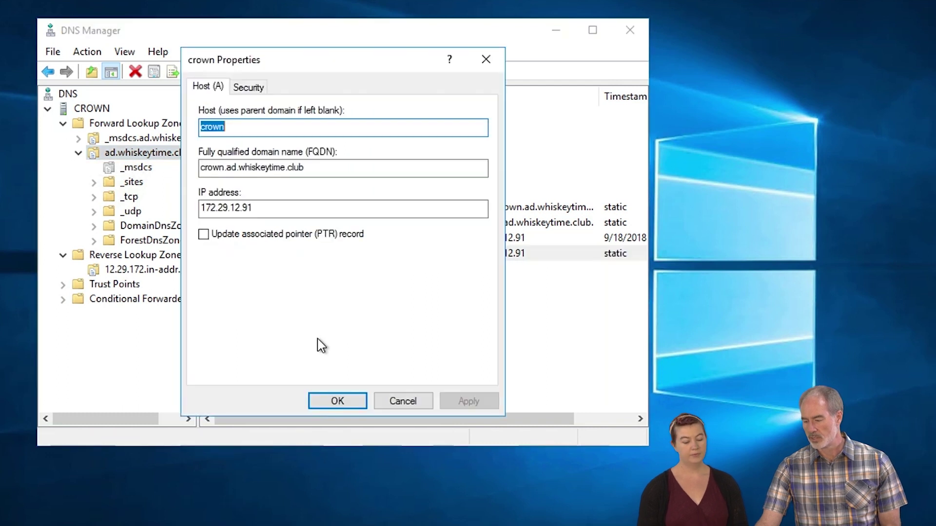
pyautogui.click(203, 236)
pyautogui.click(469, 401)
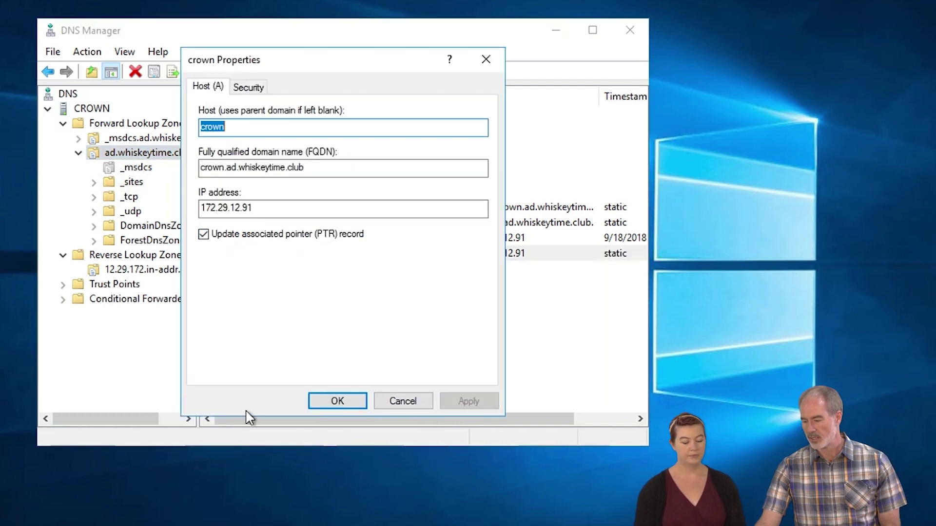
pyautogui.click(336, 401)
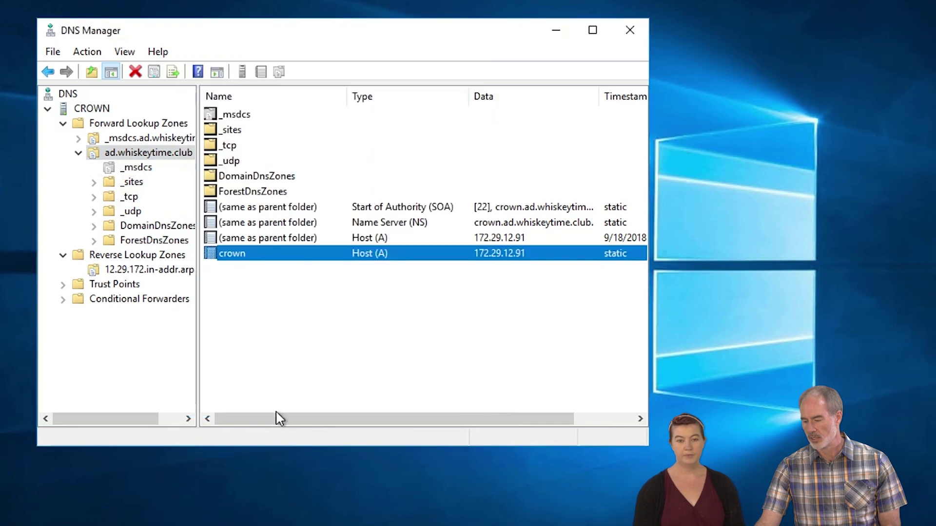
# Step: Refresh the reverse zone to confirm the 172.29.12.91 PTR, then recheck crown's properties unchanged
pyautogui.click(120, 271)
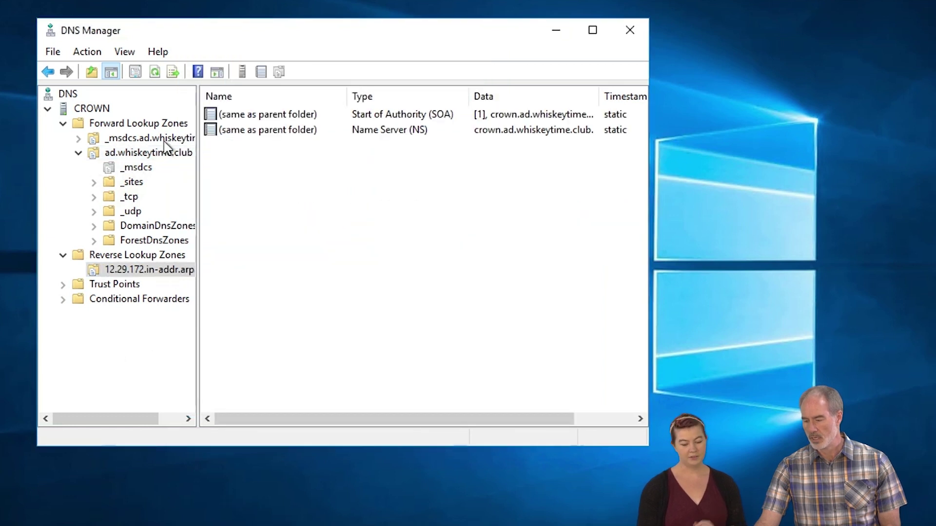
pyautogui.click(149, 72)
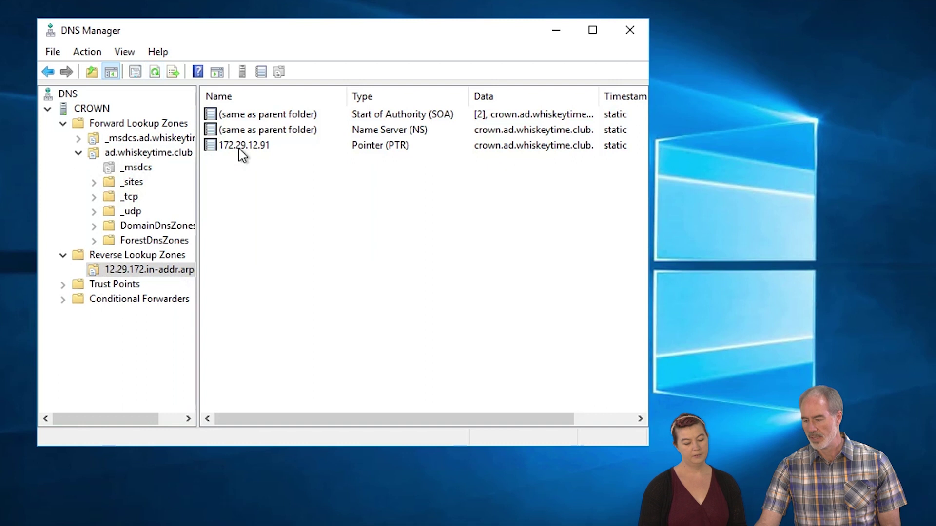
pyautogui.click(242, 146)
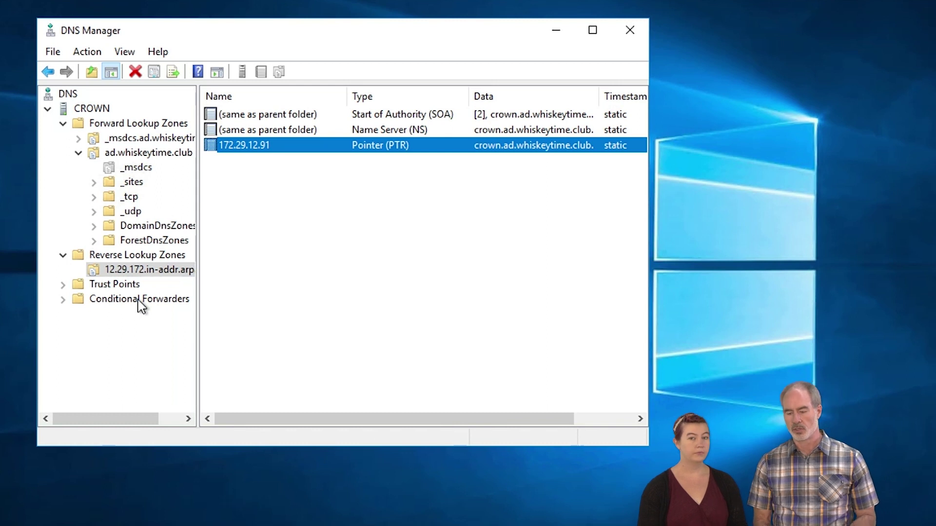
pyautogui.click(132, 154)
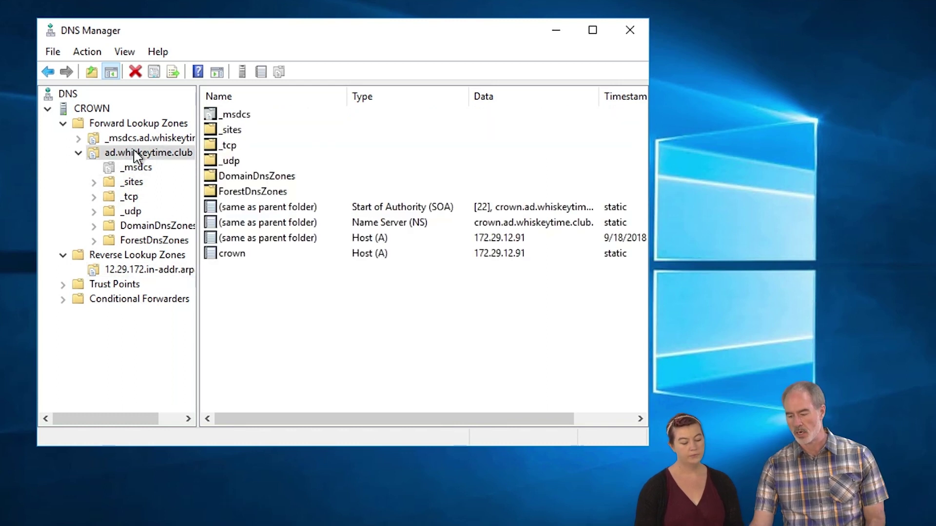
pyautogui.rightClick(244, 256)
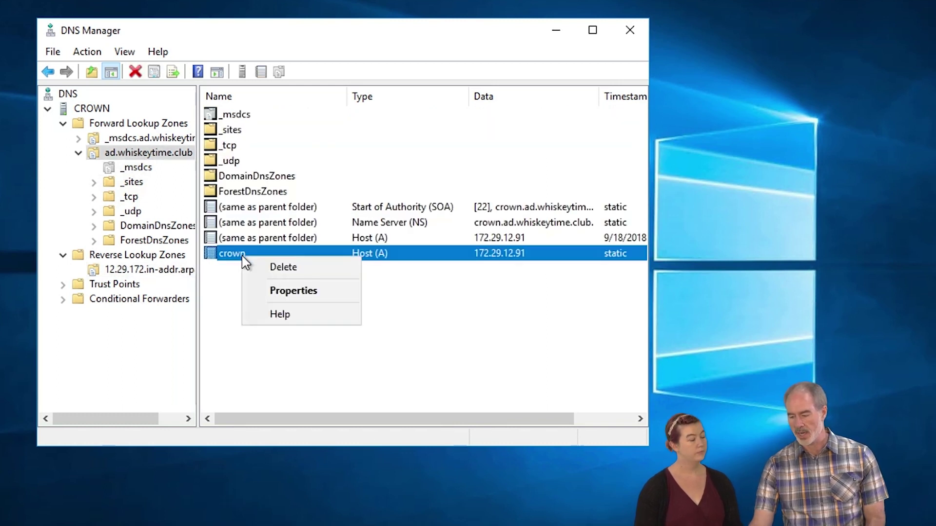
pyautogui.click(290, 295)
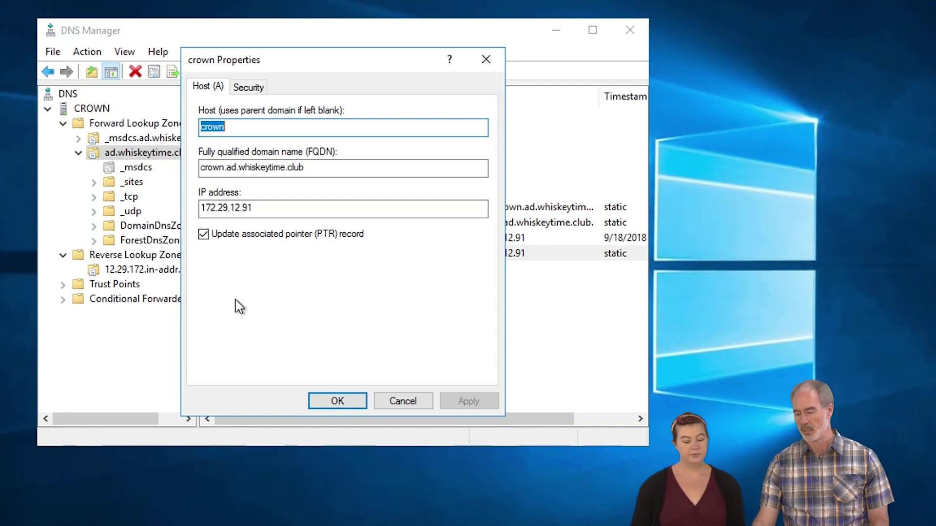
pyautogui.click(419, 403)
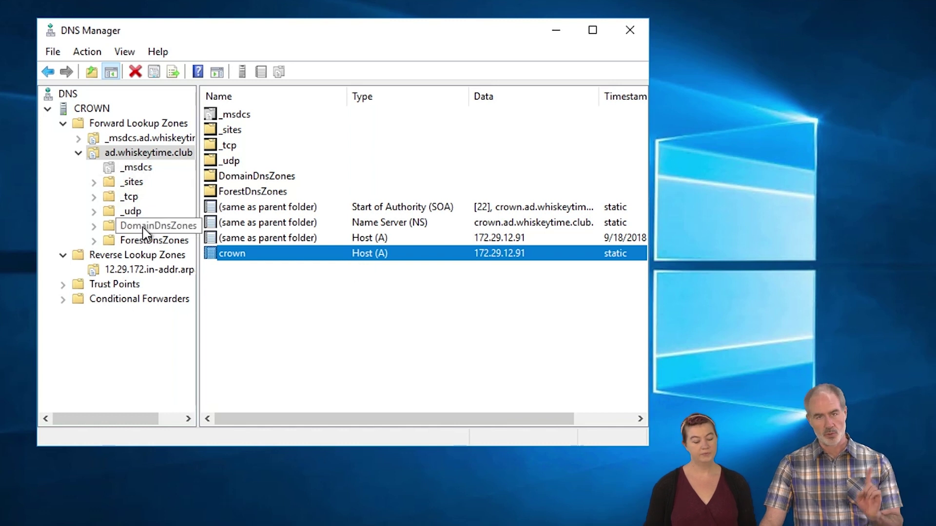
pyautogui.click(128, 53)
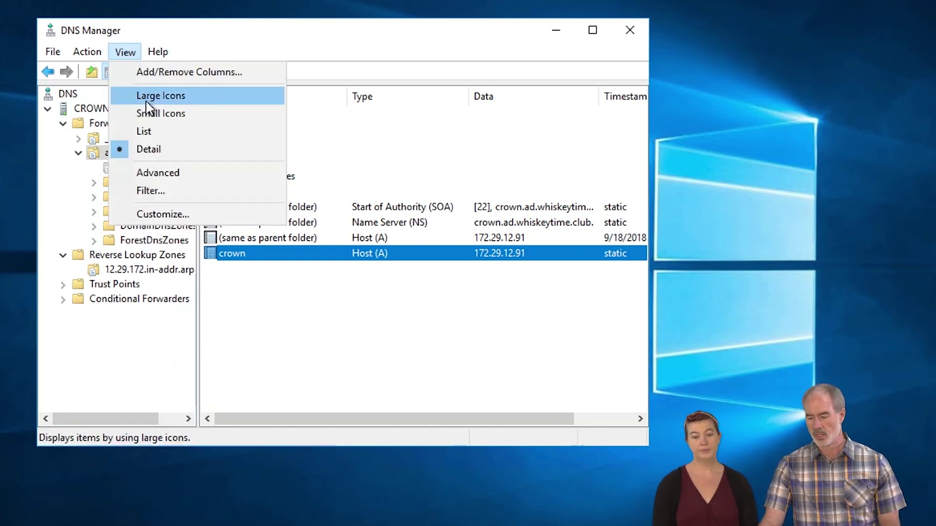
# Step: Switch to Advanced view and set the crown record to be deleted when it becomes stale
pyautogui.click(156, 173)
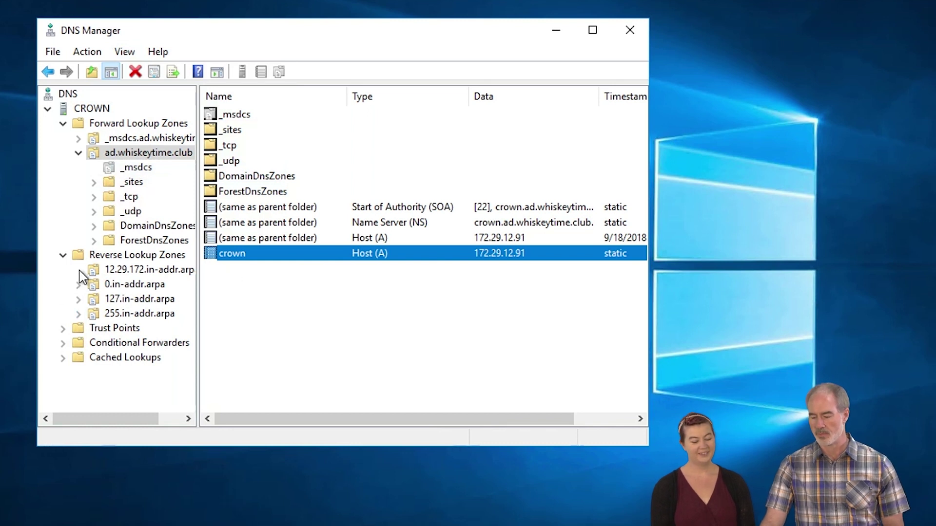
pyautogui.click(62, 255)
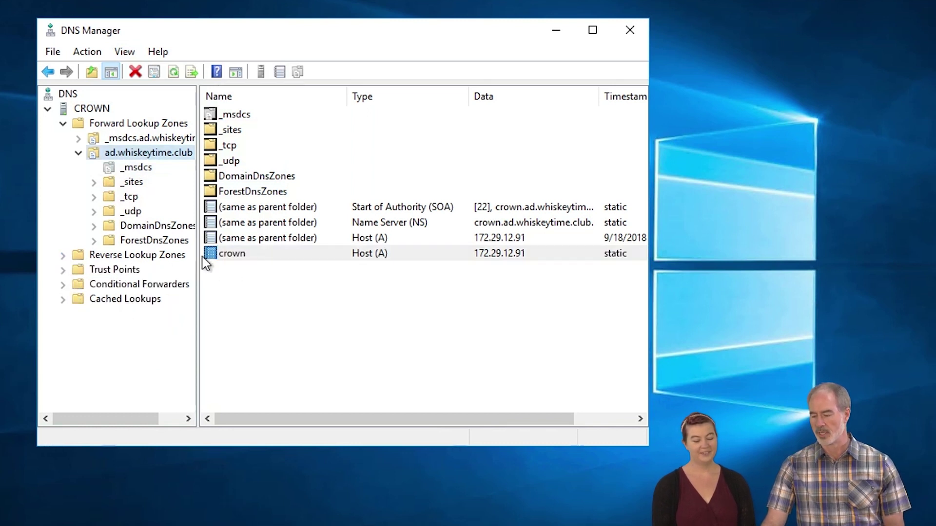
pyautogui.rightClick(239, 257)
pyautogui.click(274, 291)
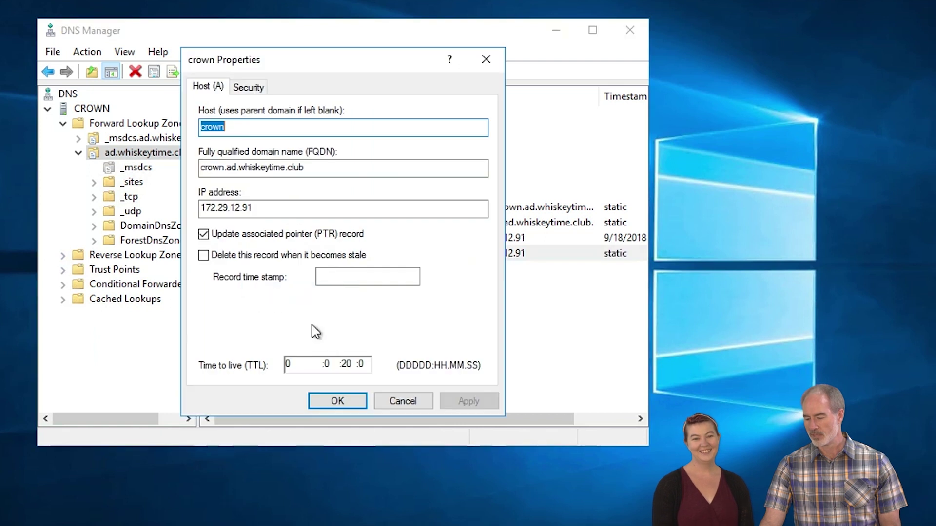
pyautogui.click(203, 255)
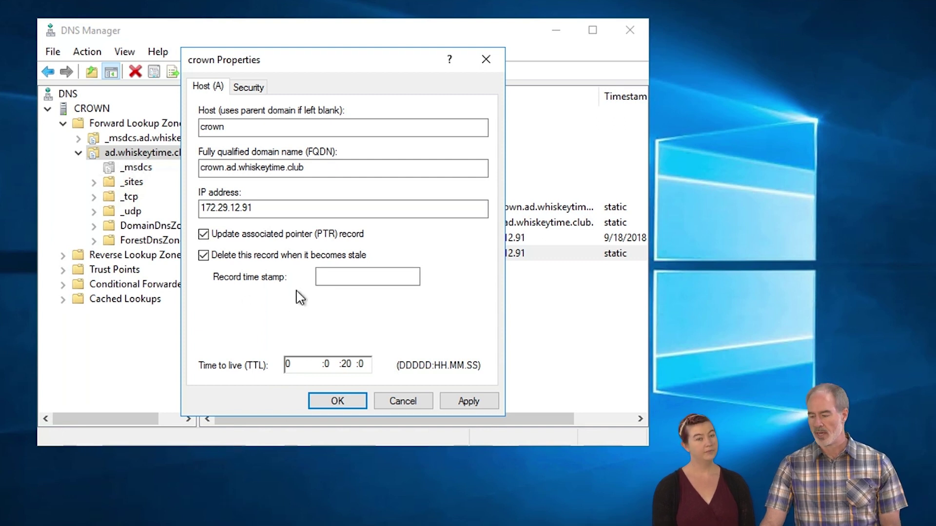
pyautogui.click(458, 405)
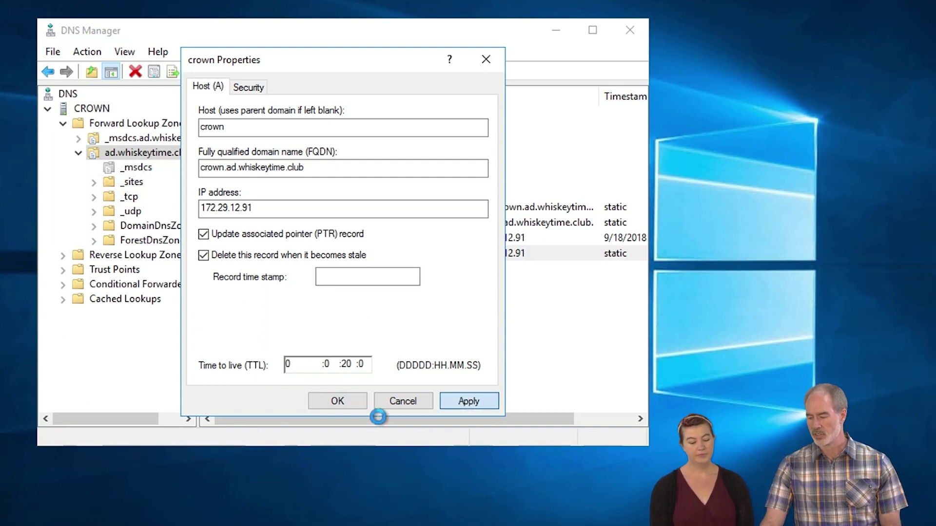
pyautogui.click(318, 403)
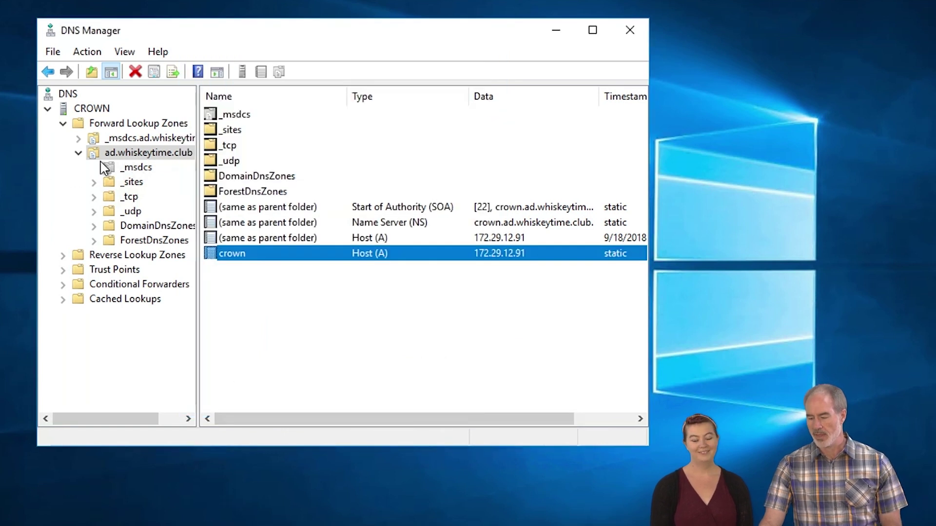
# Step: Enable stale-record scavenging on ad.whiskeytime.club with 7-day no-refresh and refresh intervals
pyautogui.rightClick(126, 154)
pyautogui.click(209, 435)
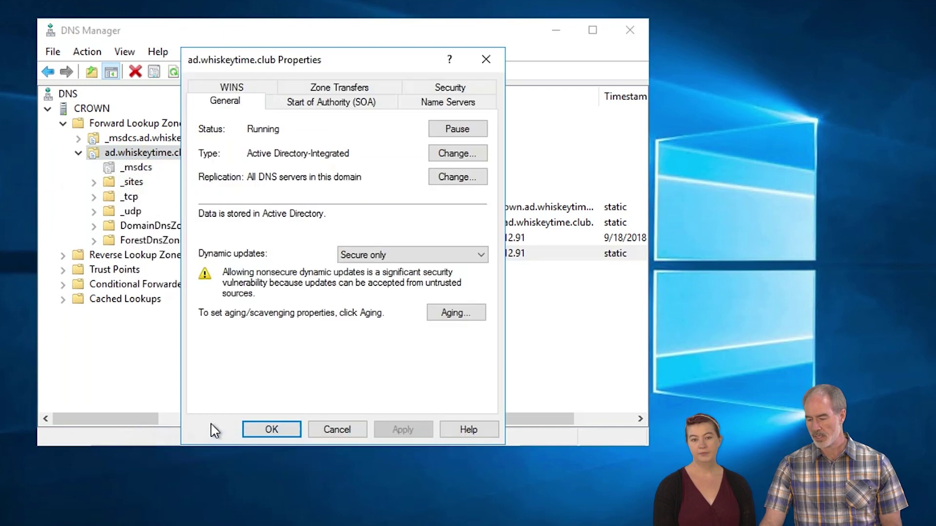
pyautogui.click(469, 315)
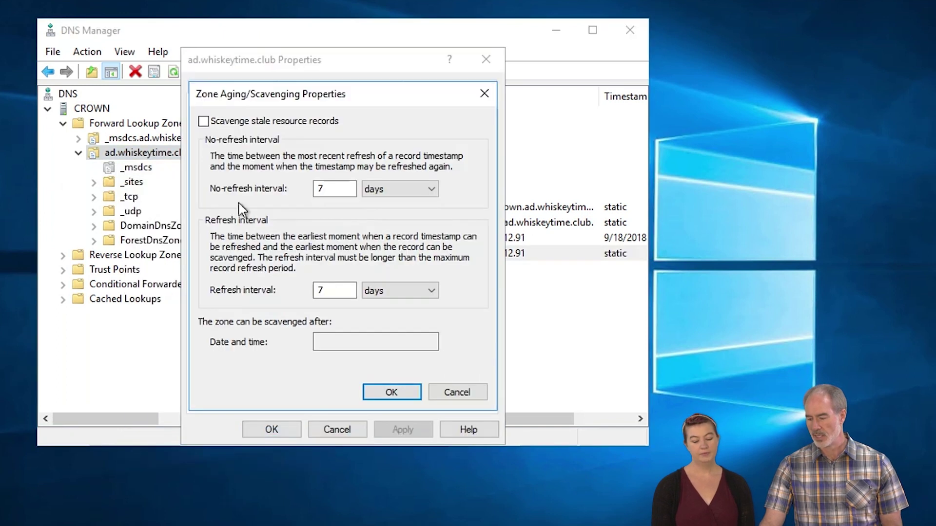
pyautogui.click(203, 121)
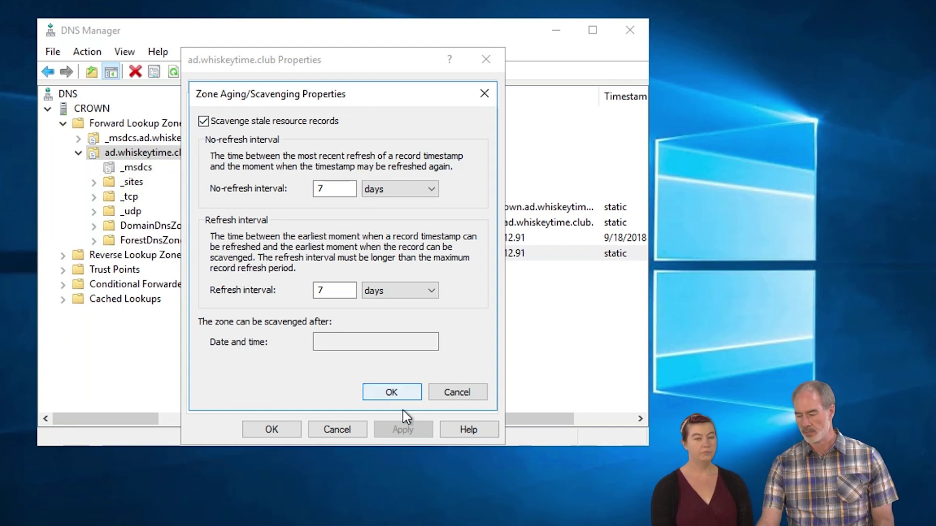
pyautogui.click(395, 396)
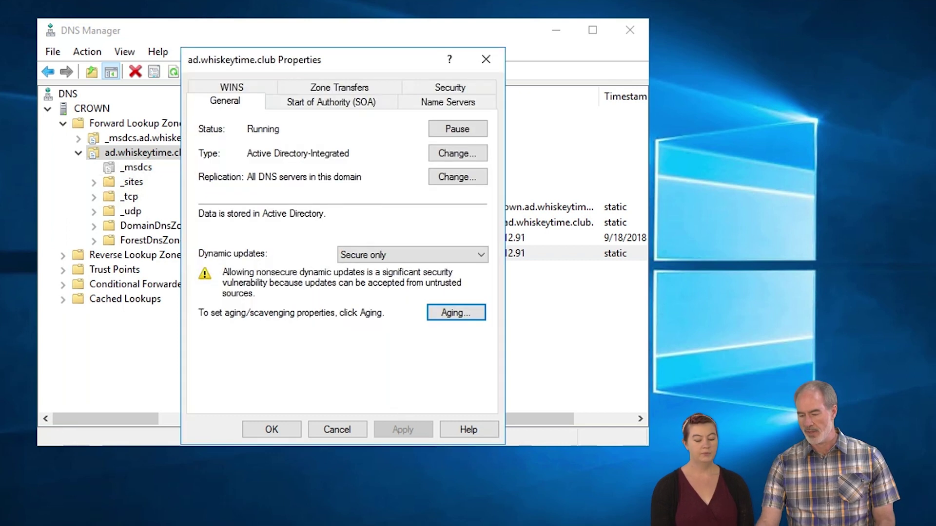
pyautogui.click(269, 432)
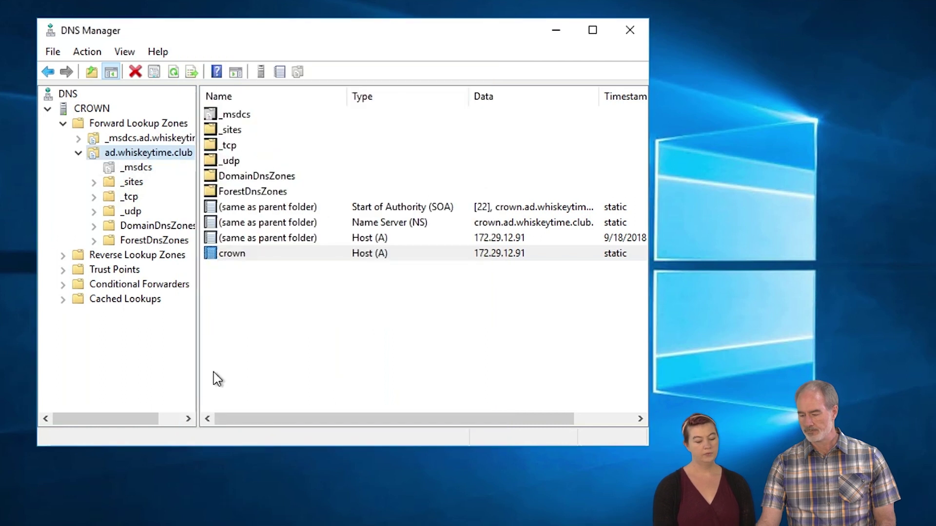
# Step: Enable automatic scavenging of stale records on the CROWN server's Advanced tab, 7-day period
pyautogui.rightClick(95, 110)
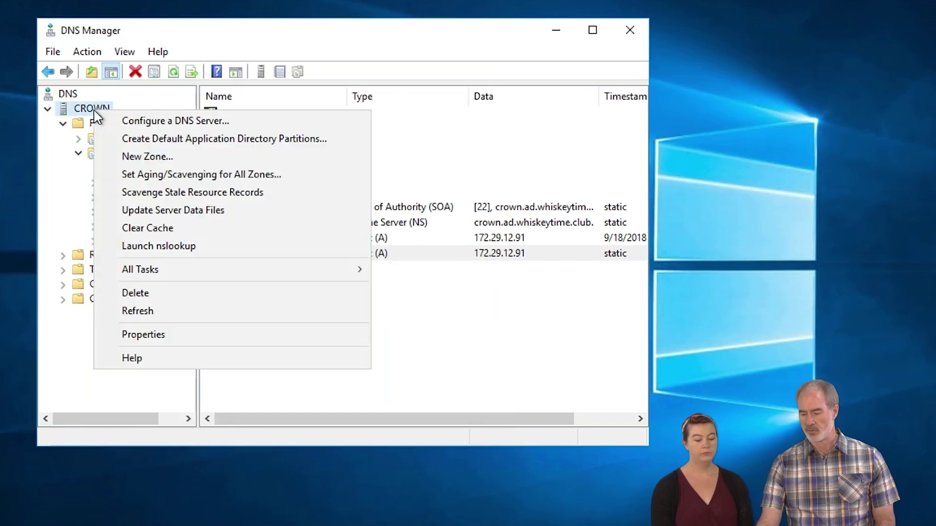
pyautogui.click(142, 334)
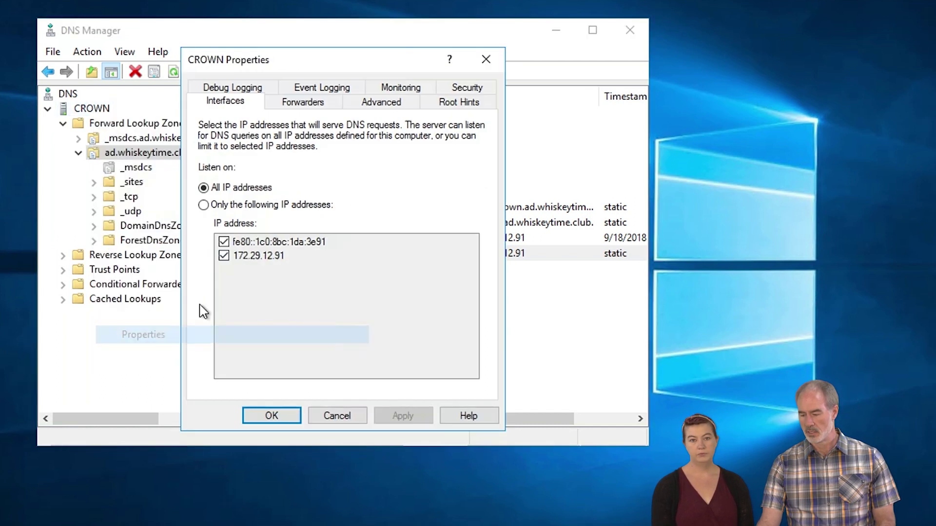
pyautogui.click(379, 103)
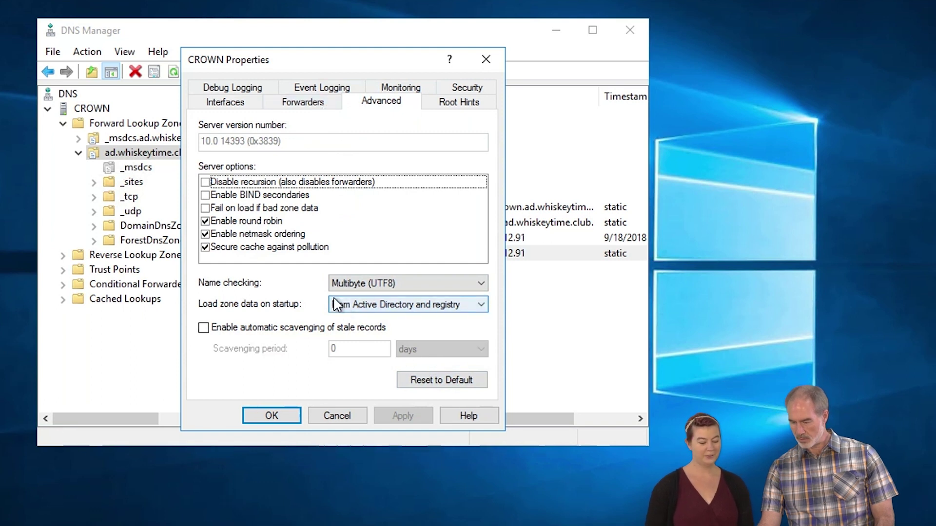
pyautogui.click(355, 327)
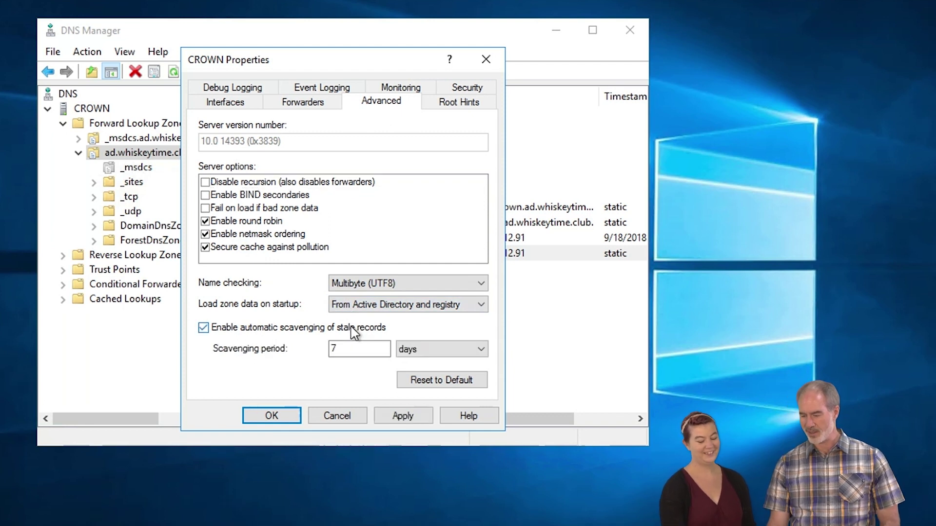
pyautogui.click(403, 416)
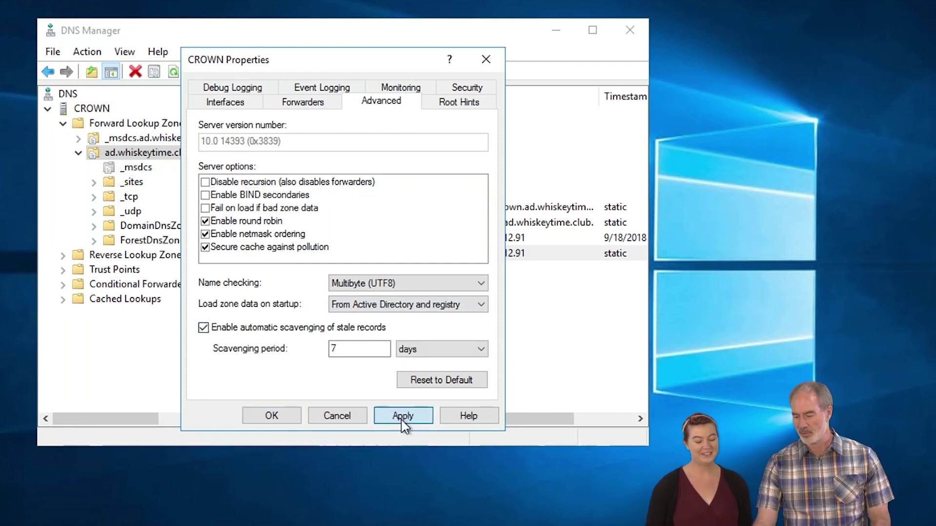
pyautogui.click(266, 417)
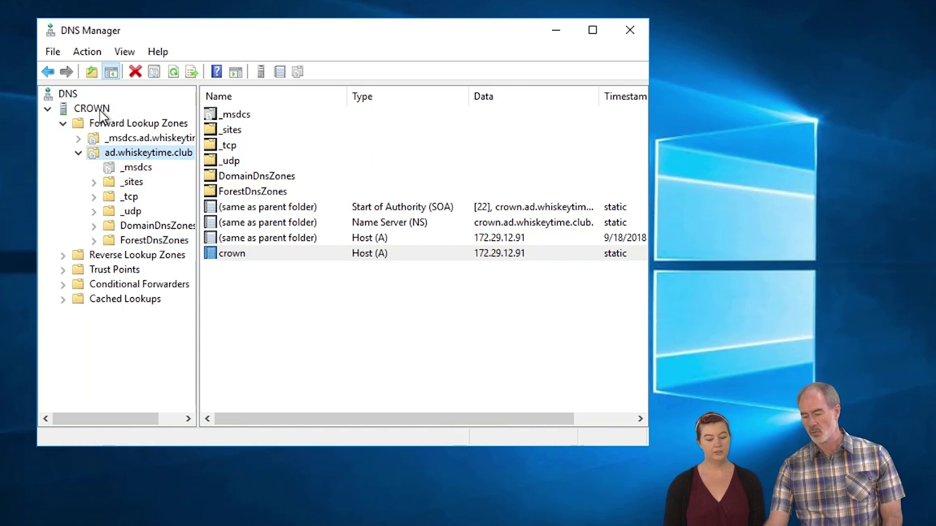
pyautogui.rightClick(102, 112)
# Step: Add 1.1.1.1 and 8.8.8.8 as CROWN's forwarders and apply the change
pyautogui.click(181, 341)
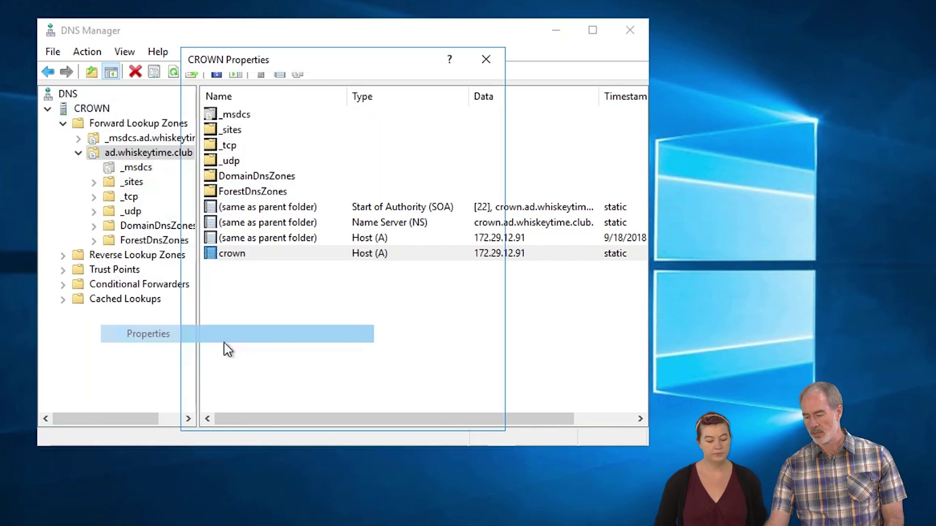
pyautogui.click(302, 102)
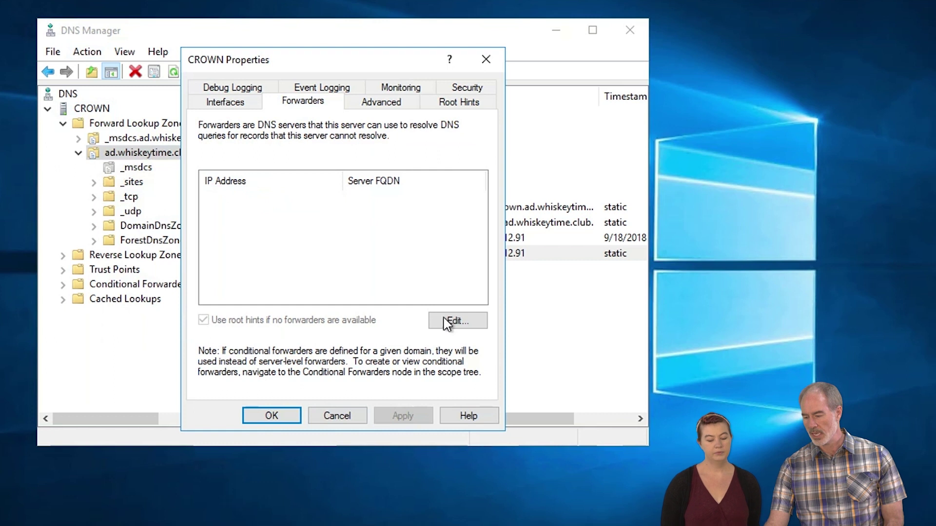
pyautogui.click(468, 324)
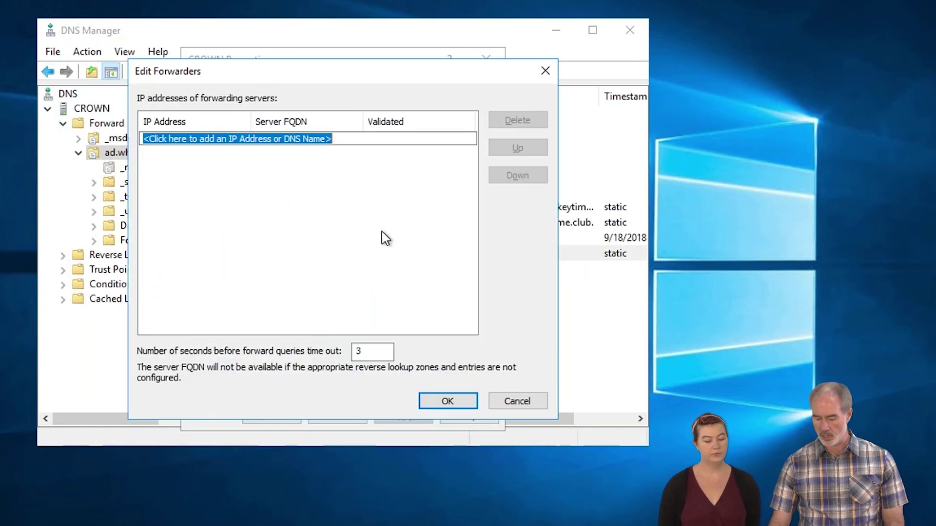
pyautogui.write('1.1.1.1')
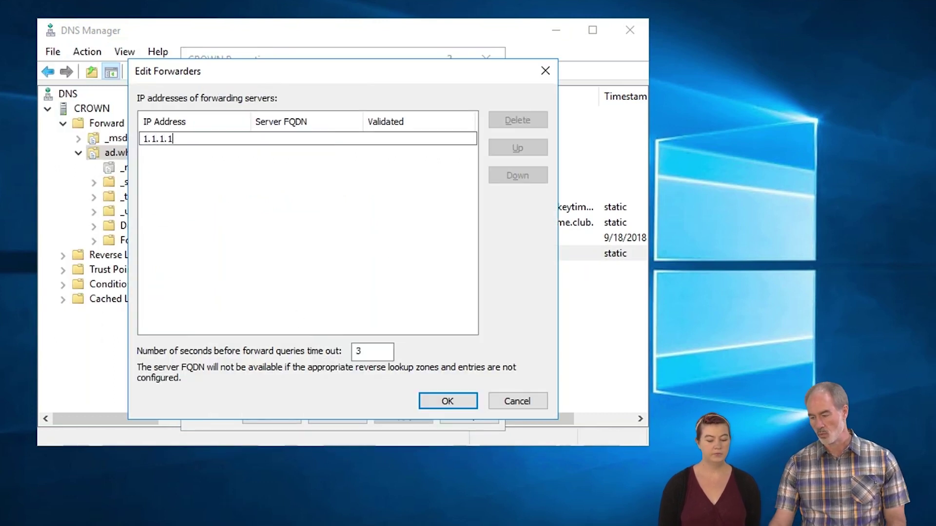
pyautogui.press('Tab')
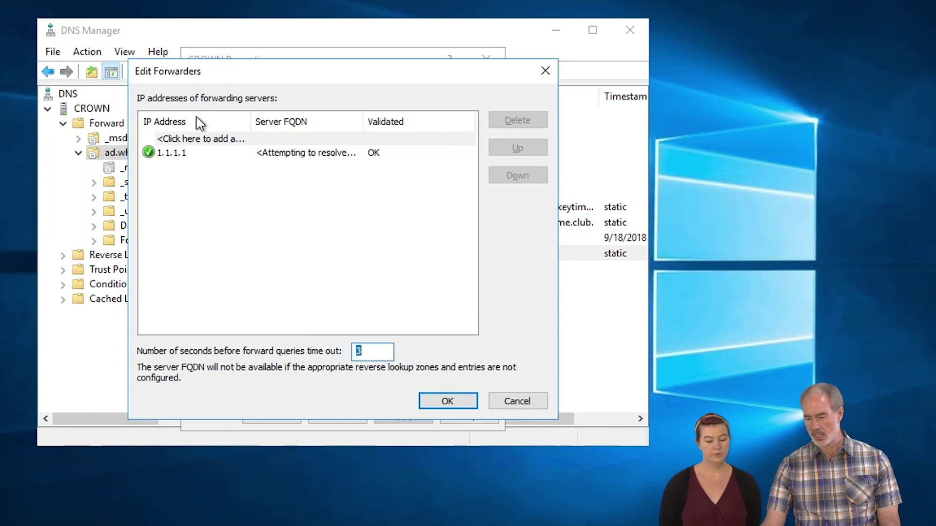
pyautogui.click(189, 152)
pyautogui.click(202, 139)
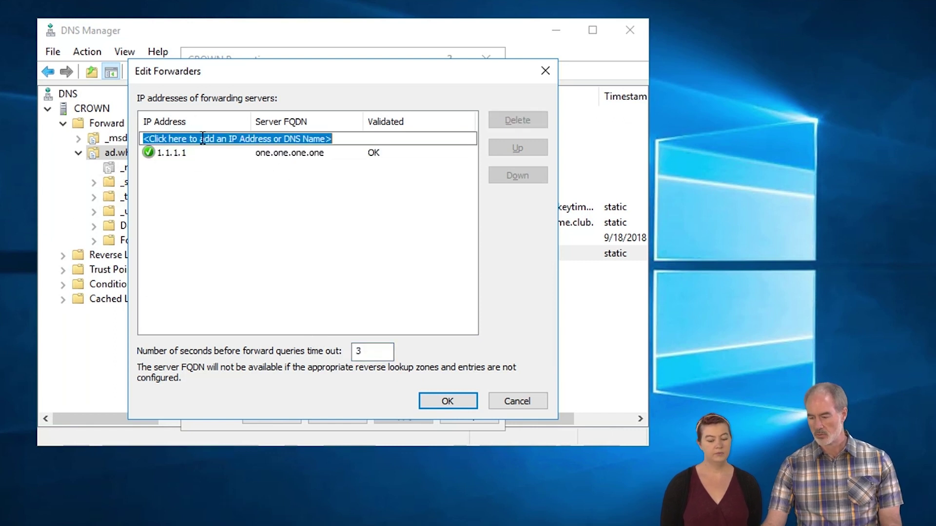
pyautogui.write('8.8.8')
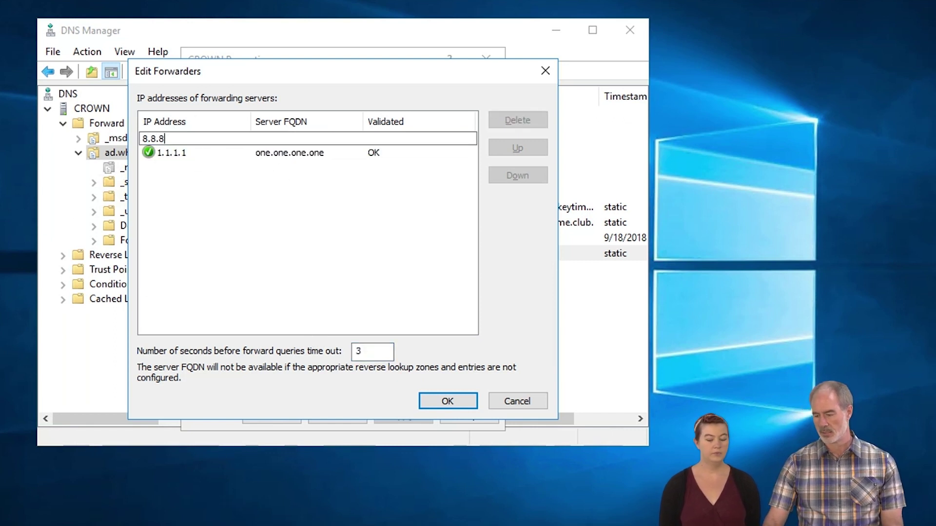
pyautogui.write('.8')
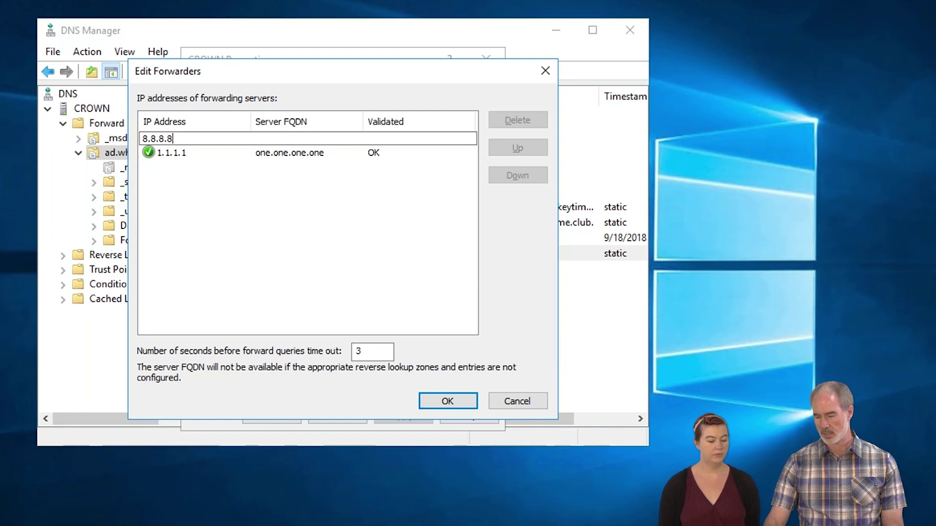
pyautogui.press('Tab')
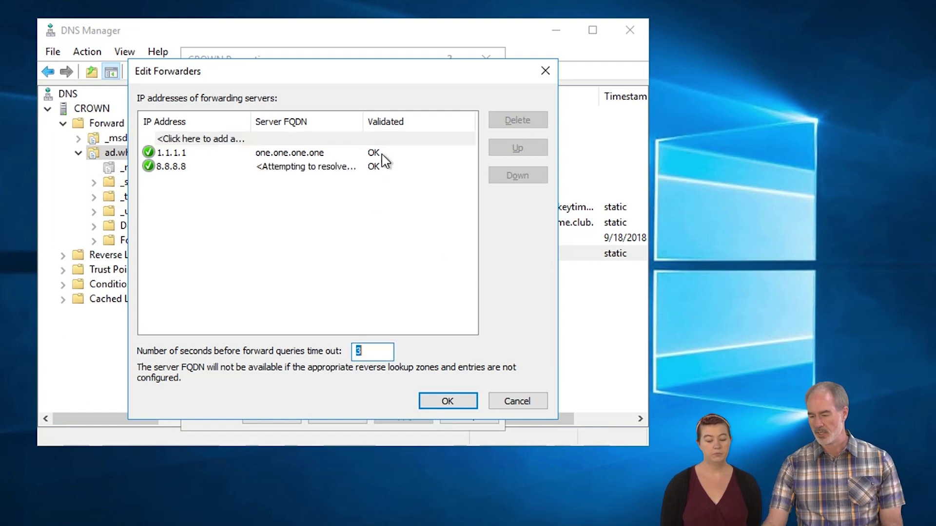
pyautogui.click(171, 144)
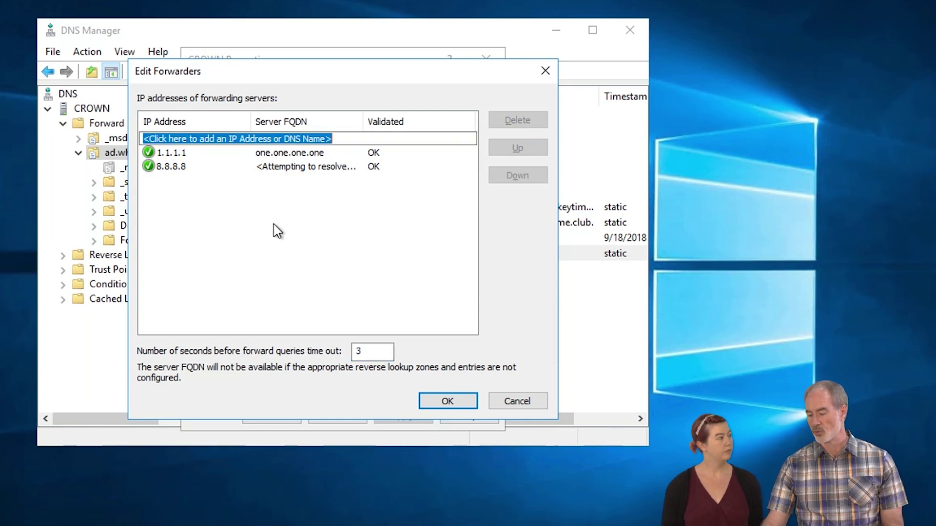
pyautogui.click(449, 402)
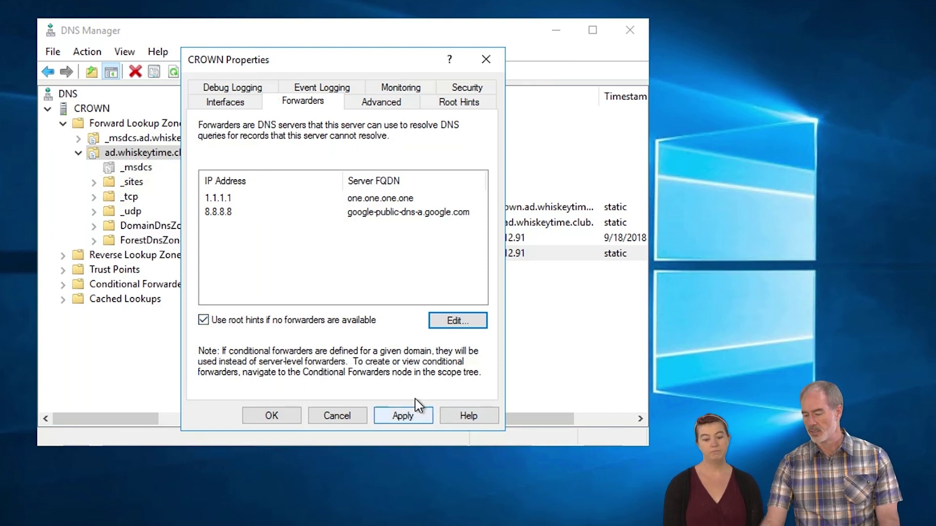
pyautogui.click(403, 418)
# Step: Dismiss the CROWN Properties dialog with OK, returning to the zone's records
pyautogui.click(272, 416)
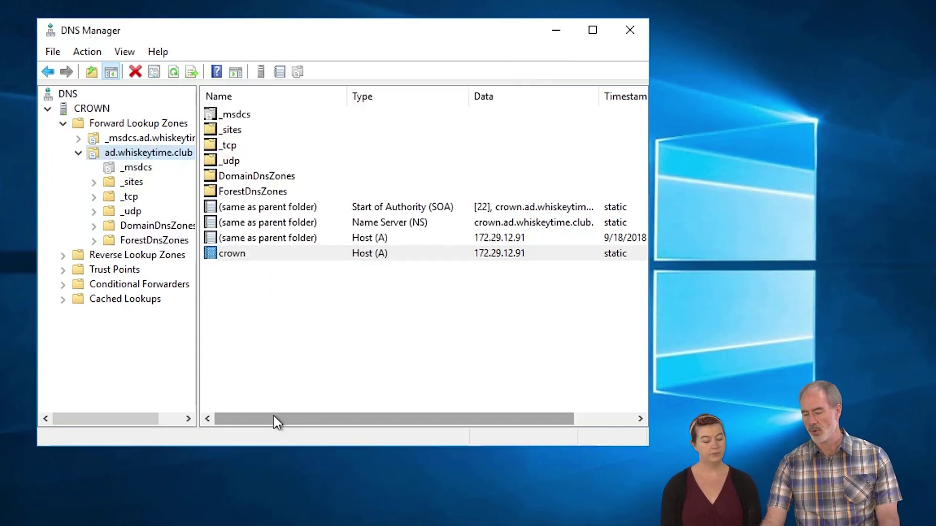